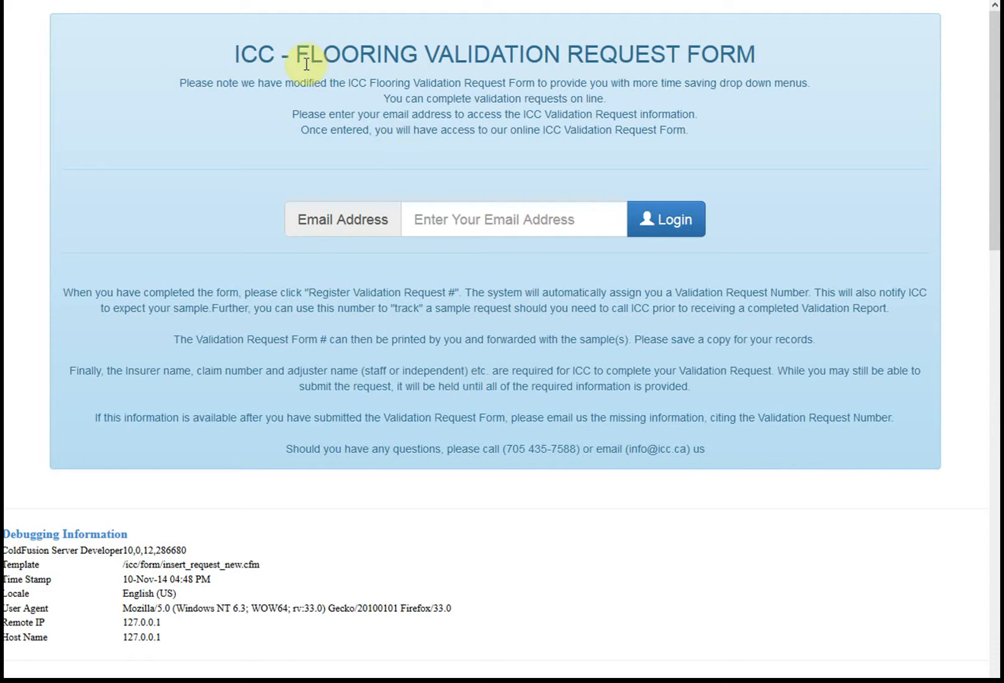
Paste the retailer's saved e-mail address into the sign-in Email Address field
left_click(498, 219)
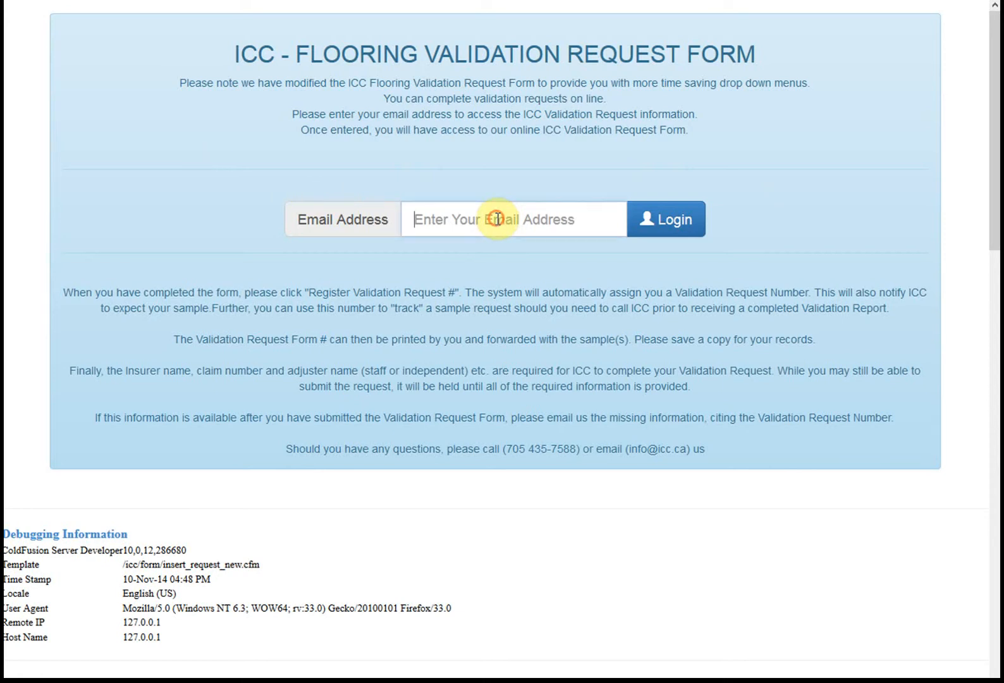
key("ctrl+v")
left_click(490, 143)
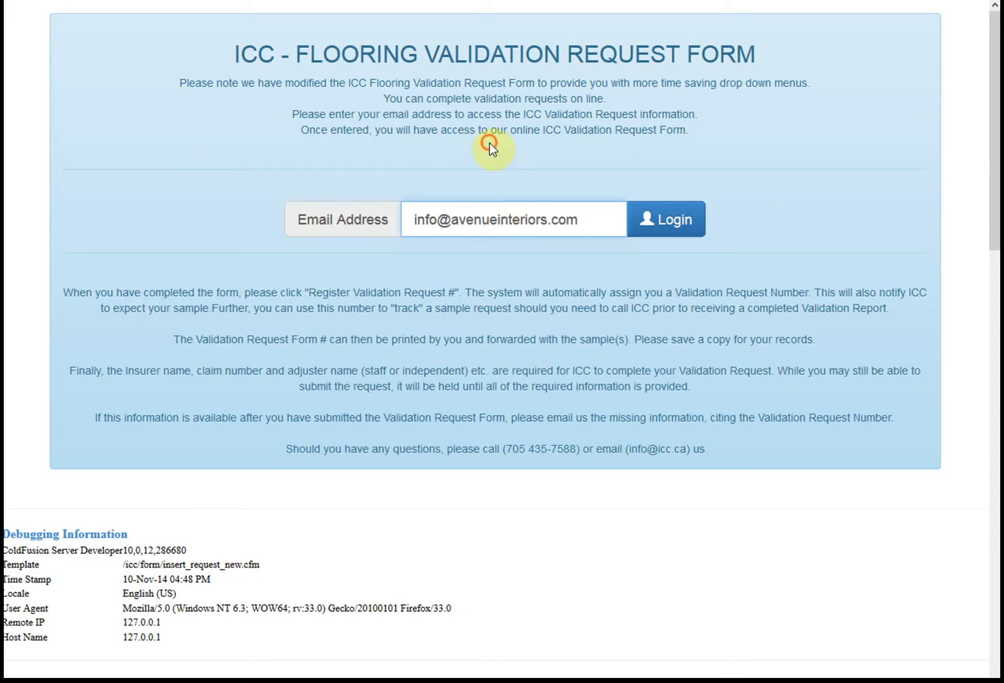
Log in, then scroll through the empty validation request form and back to the top
left_click(673, 220)
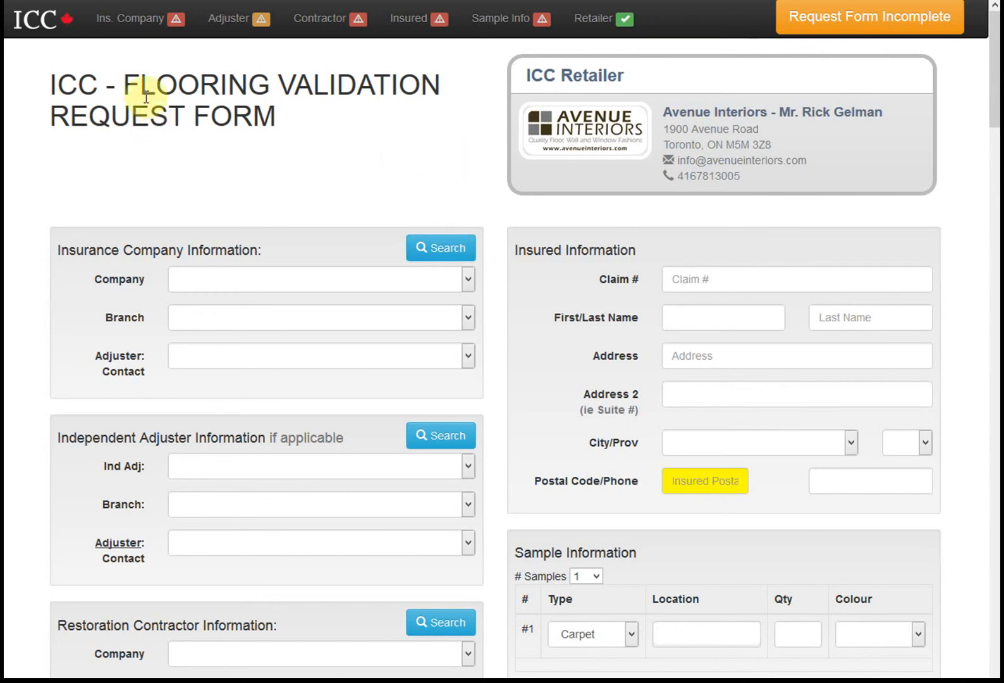
mouse_move(993, 74)
left_mouse_down()
mouse_move(996, 137)
mouse_move(997, 83)
left_mouse_up()
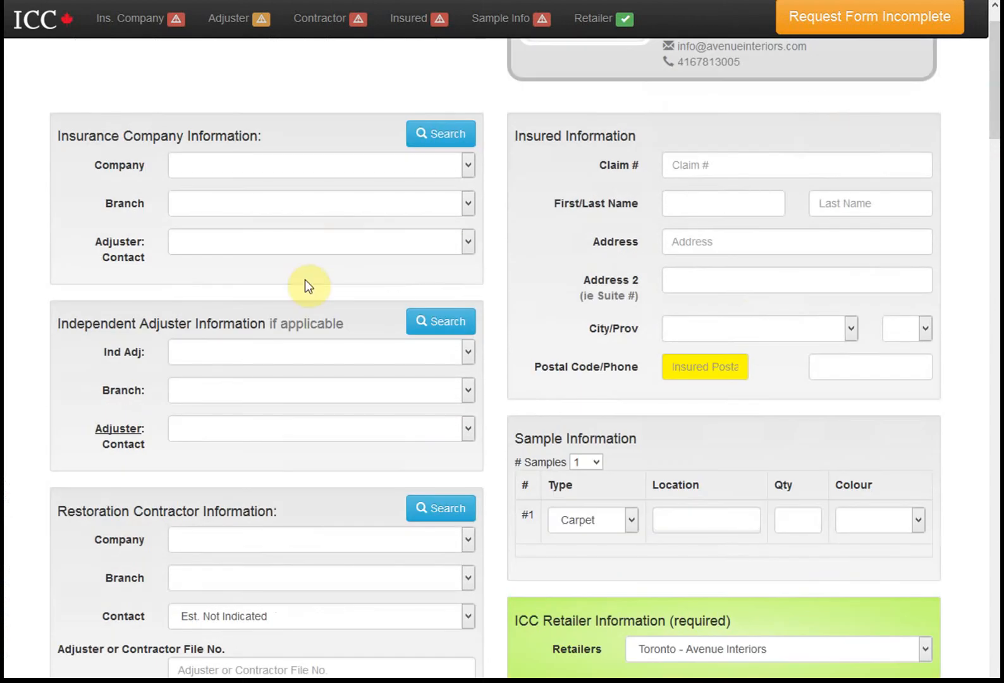
scroll(314, 284, "up", 2)
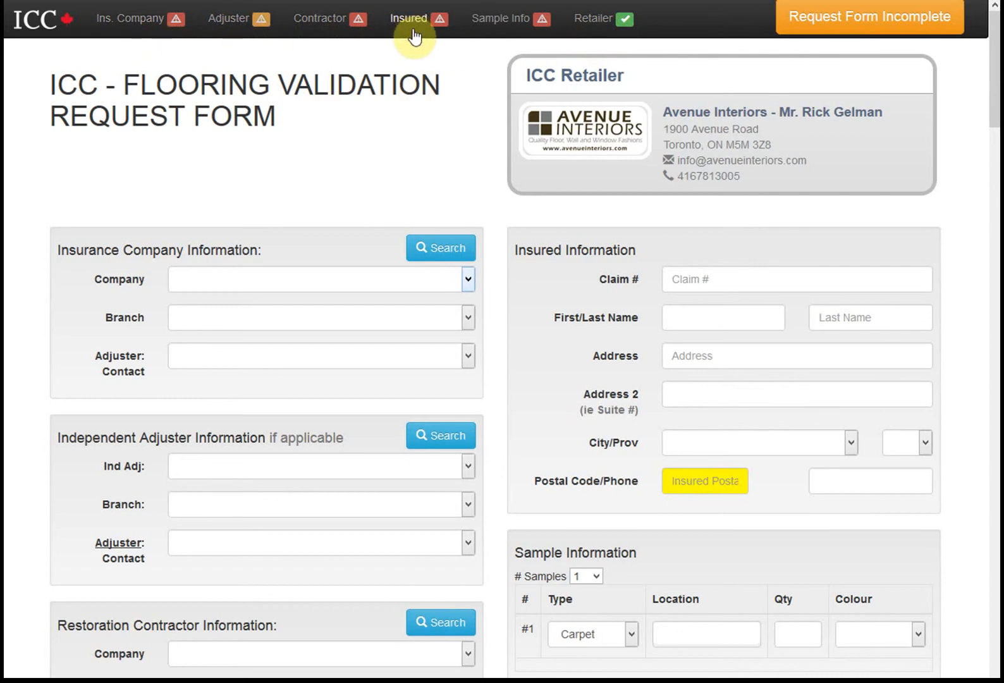
left_click(880, 28)
left_click(617, 384)
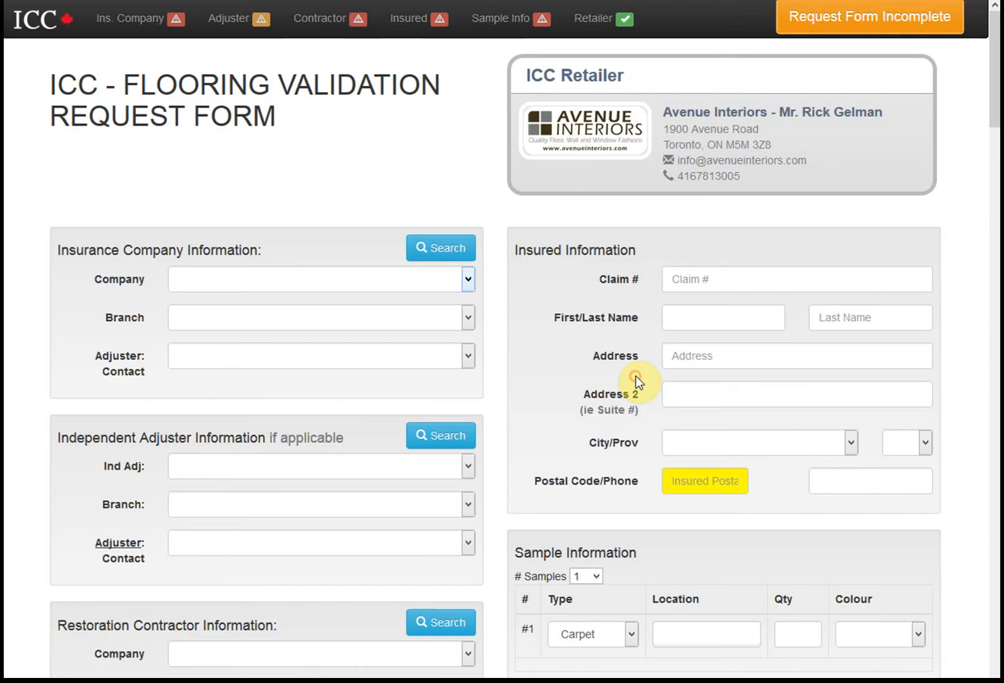
left_click(873, 19)
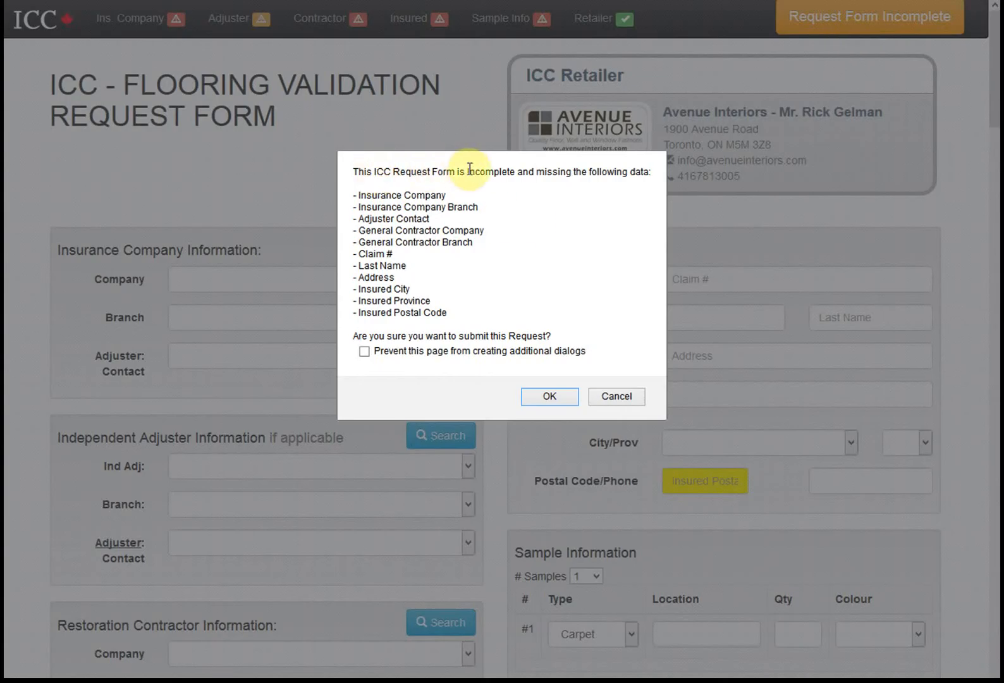
left_click(609, 393)
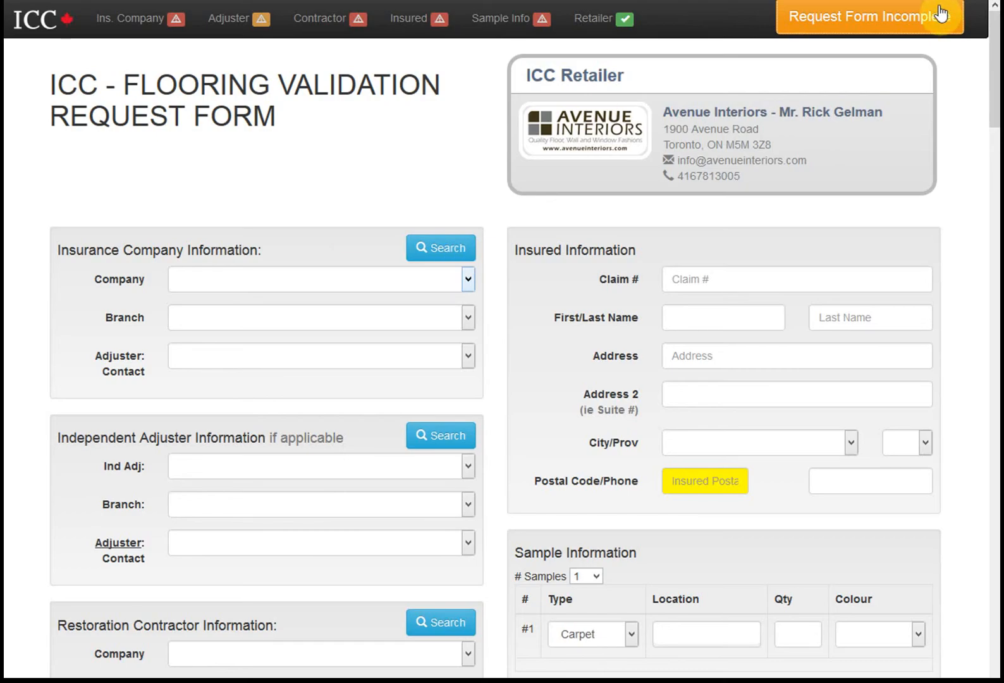
left_click(831, 26)
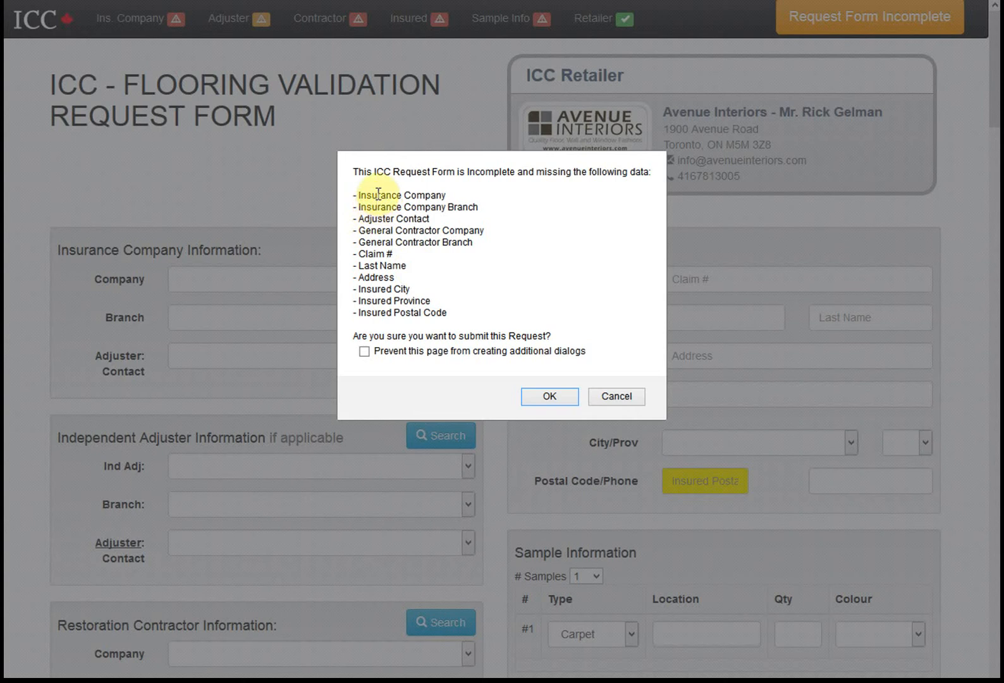
double_click(366, 290)
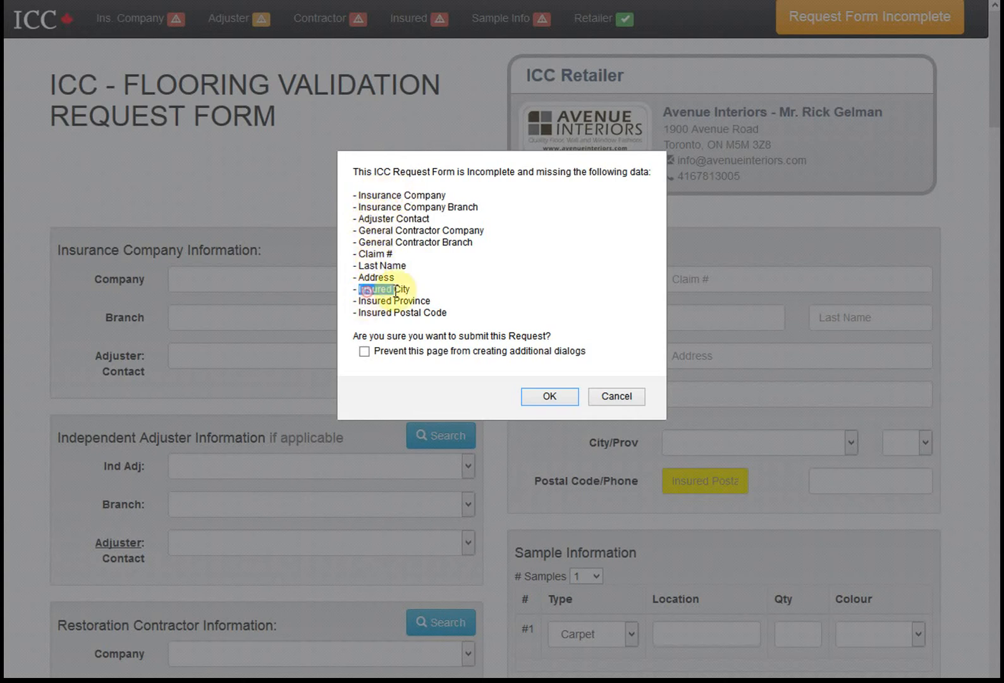
left_click(623, 400)
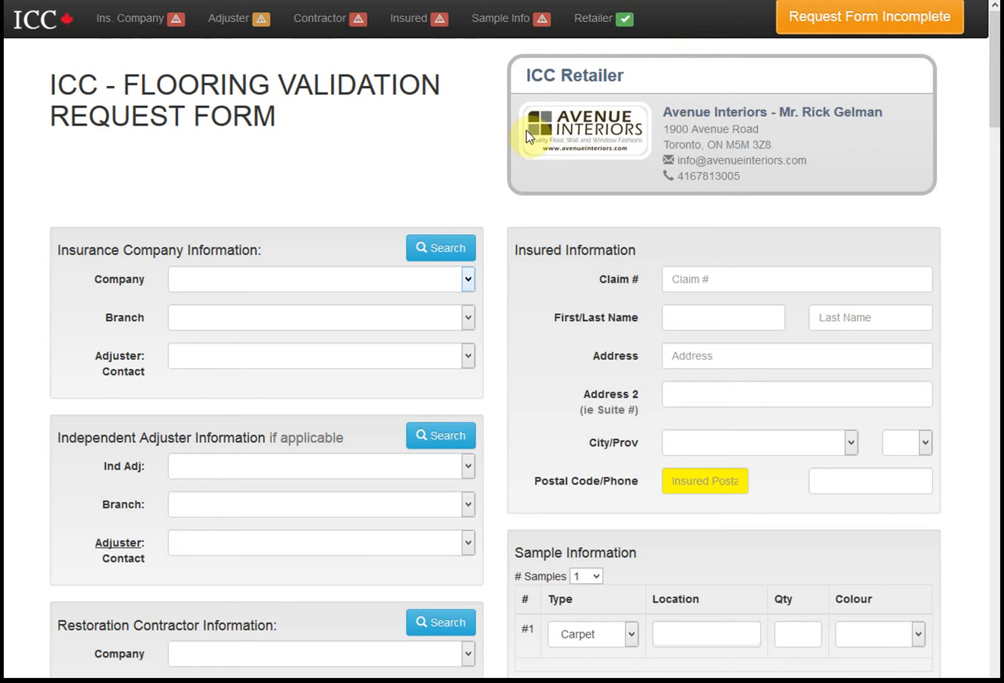
scroll(419, 347, "down", 5)
scroll(591, 455, "up", 5)
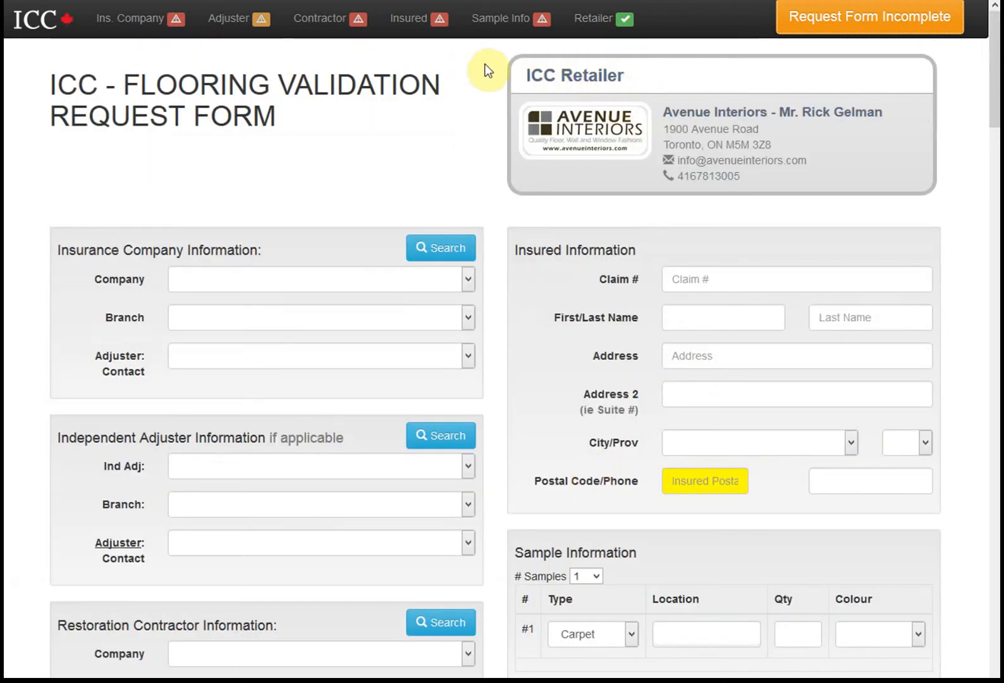
left_click_drag(482, 67, 903, 150)
left_click(903, 150)
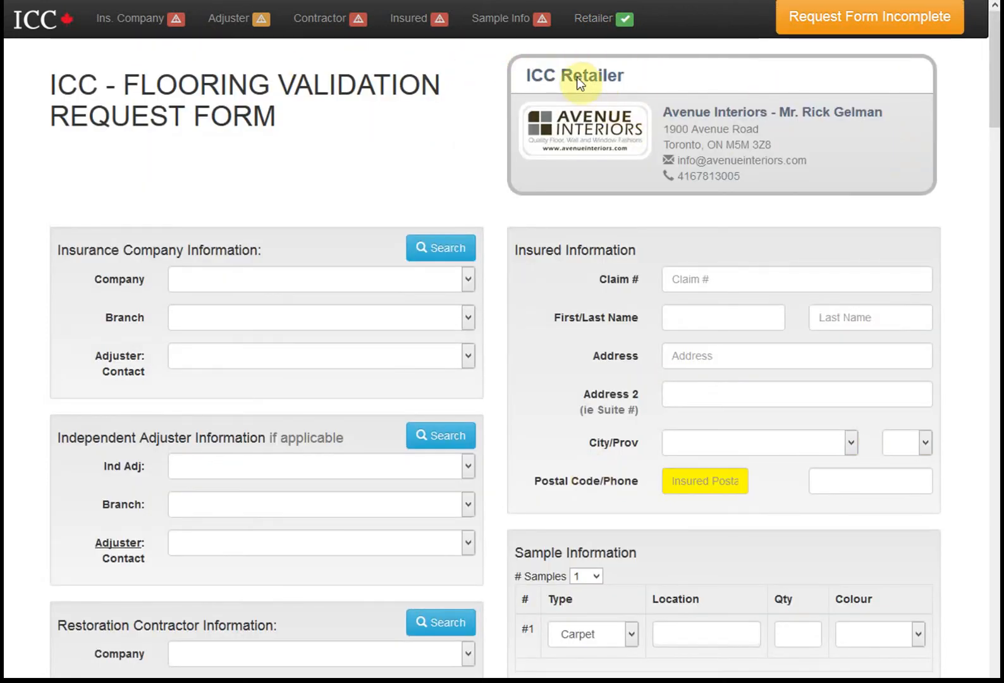
triple_click(535, 77)
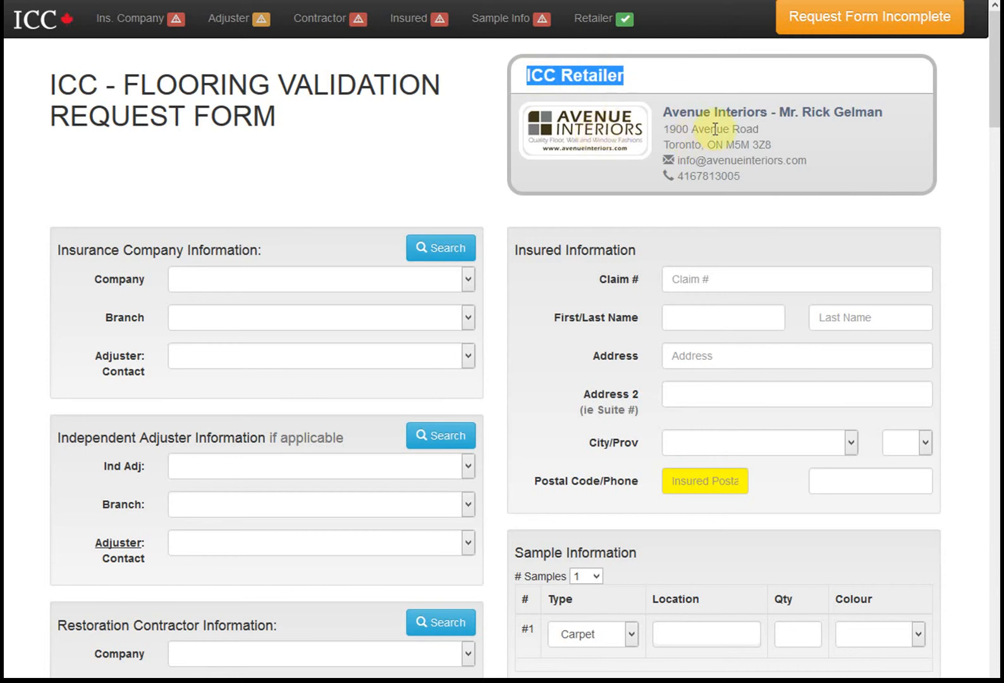
left_click(568, 66)
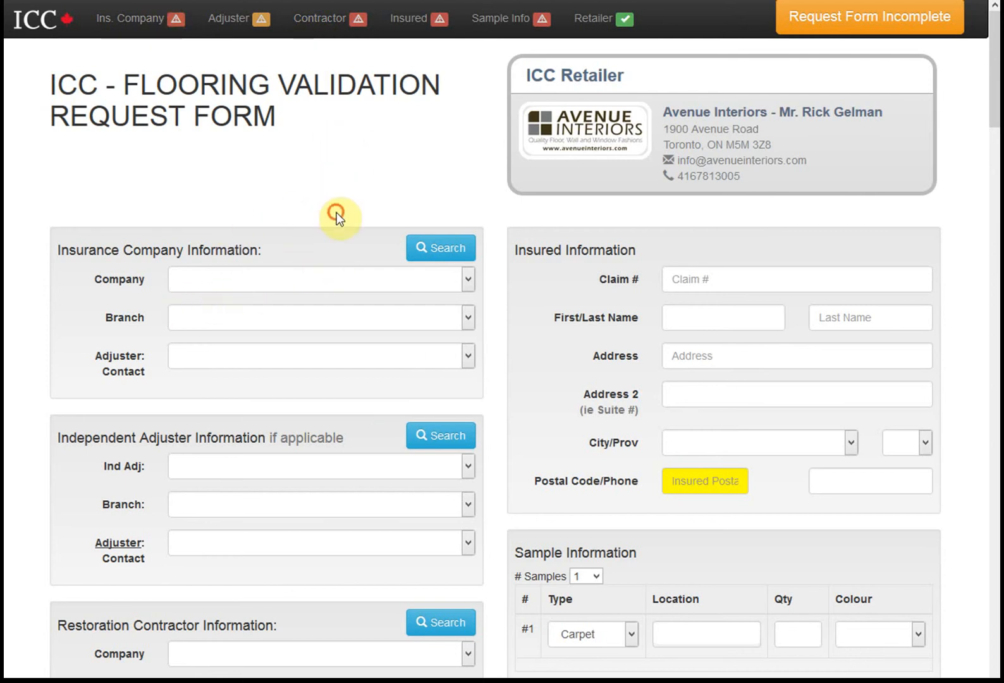
Select Allstate as the insurance company, replacing an initial Aviva choice
left_click(283, 281)
left_click(282, 197)
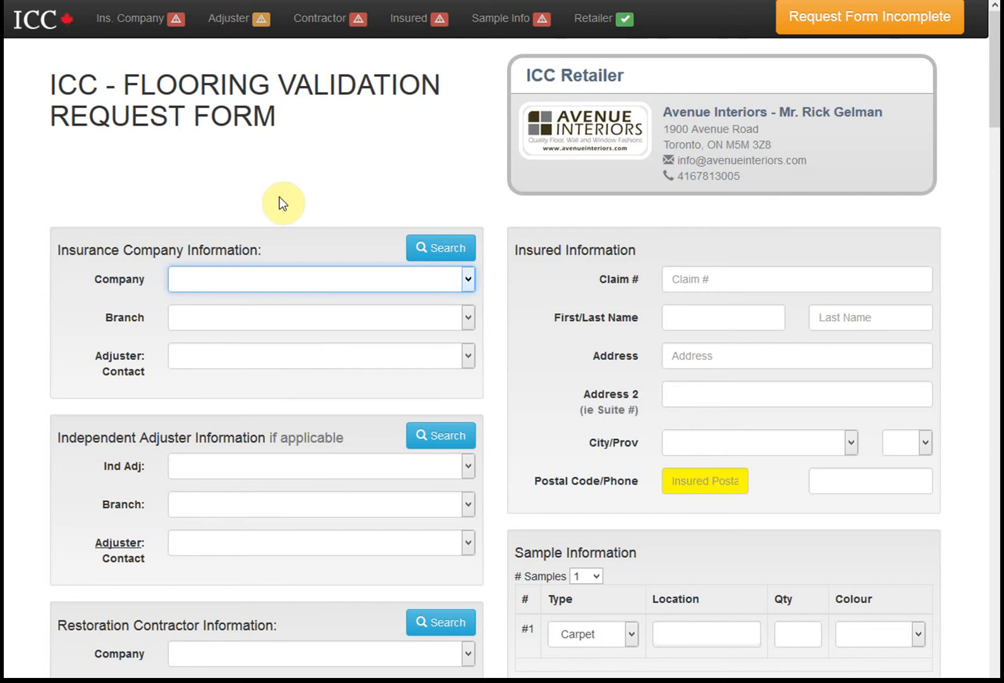
left_click(261, 282)
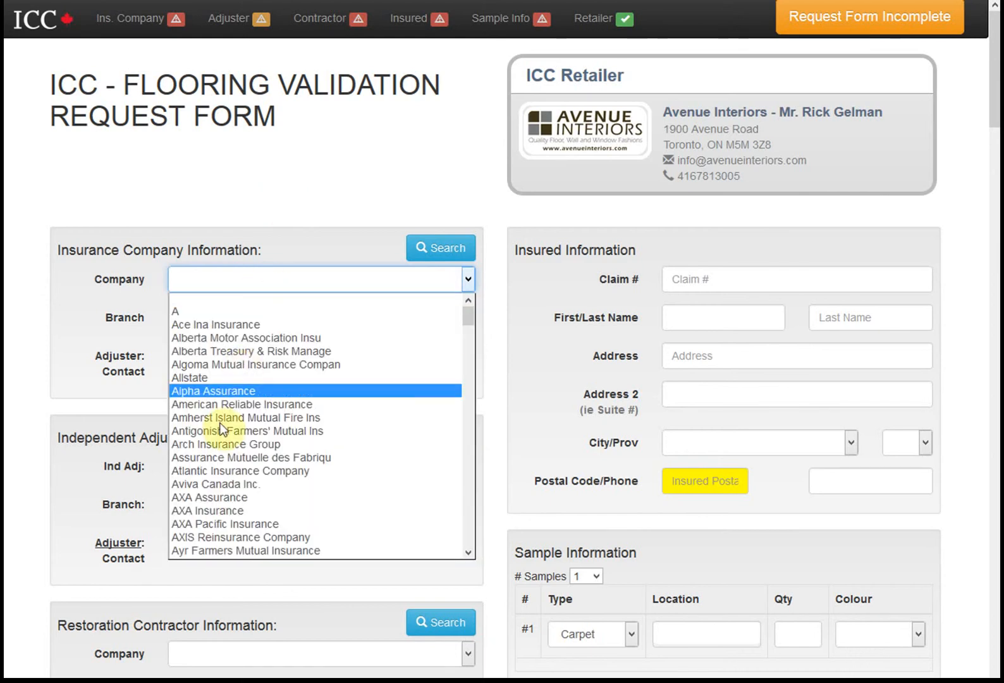
left_click(227, 485)
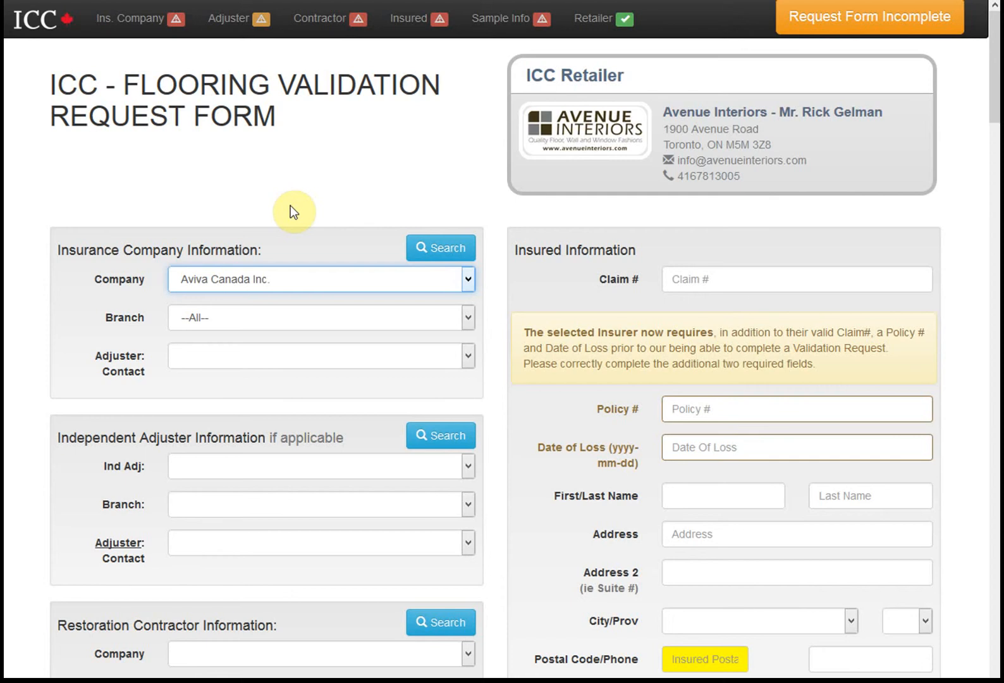
left_click(215, 286)
left_click(199, 381)
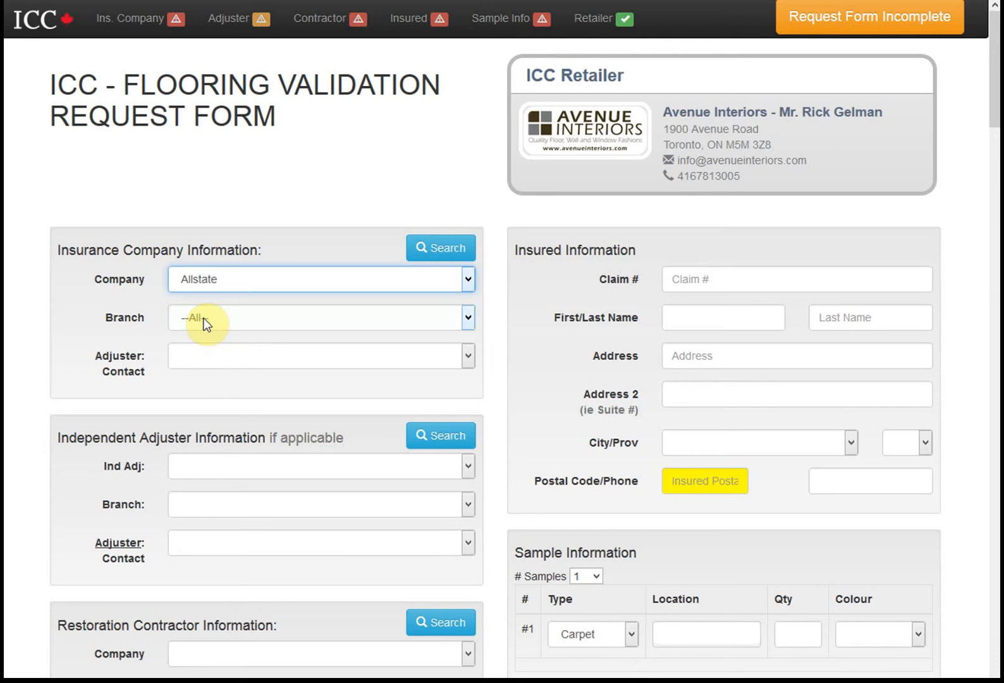
Pick the Calgary branch and an adjuster contact for Allstate
left_click(204, 317)
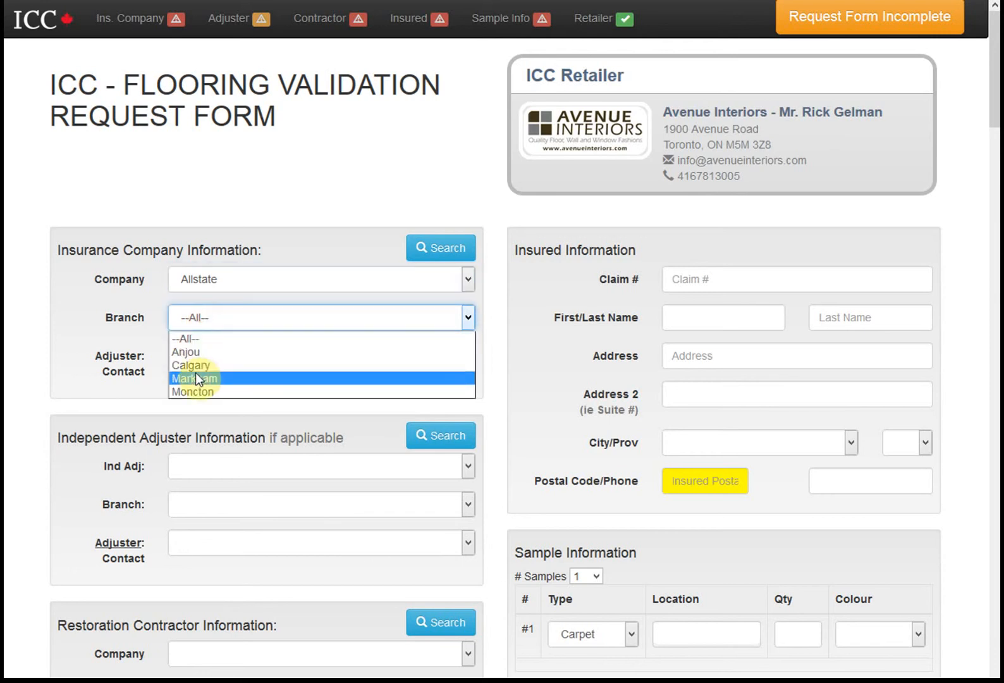
left_click(195, 367)
left_click(294, 356)
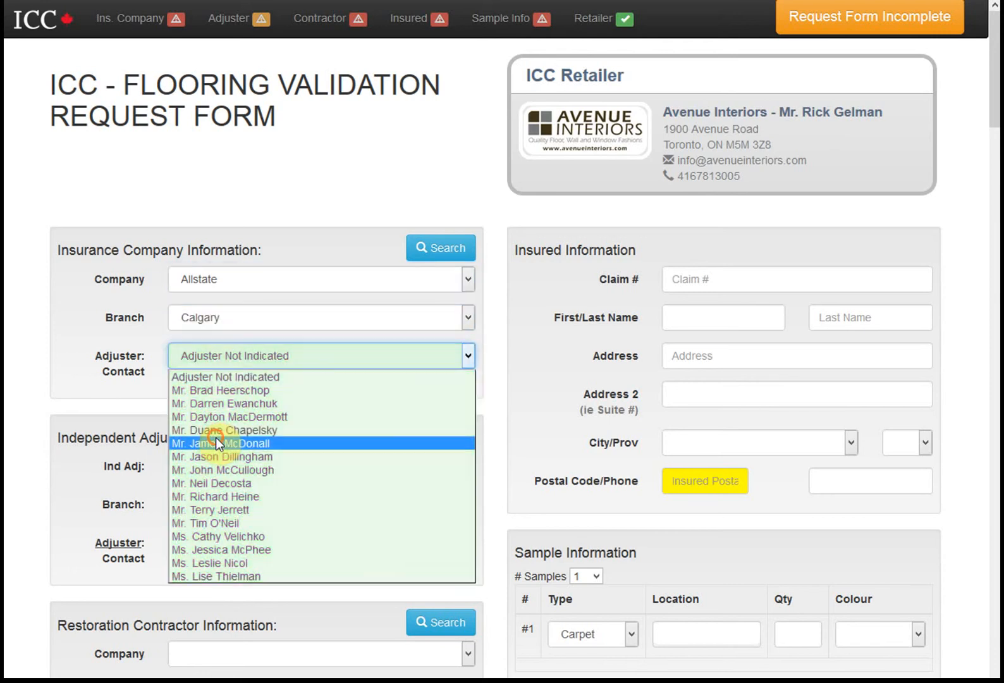
left_click(216, 439)
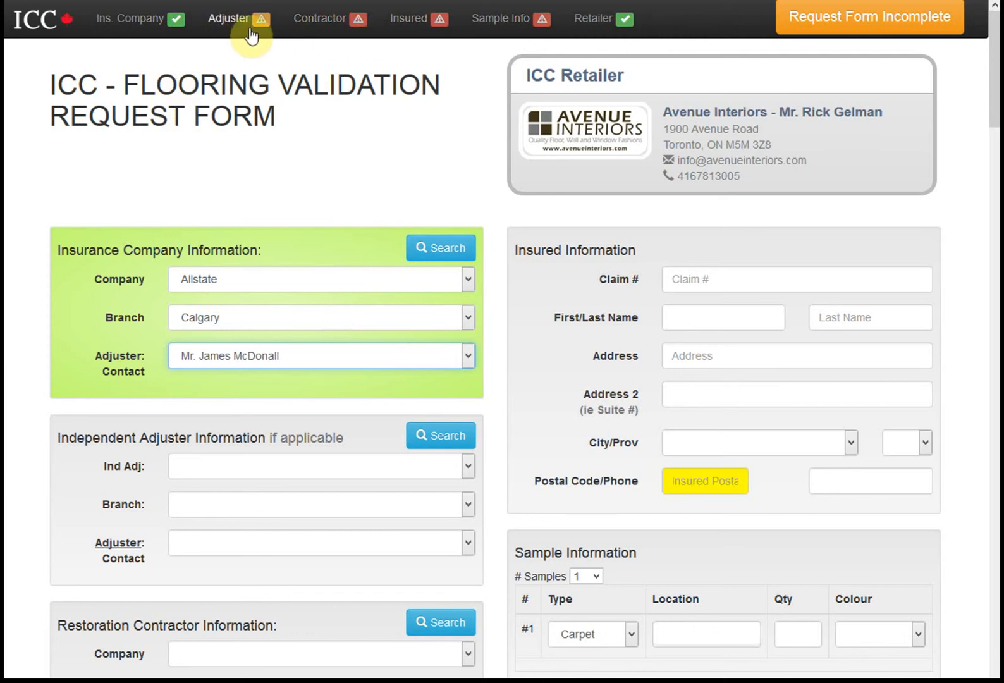
left_click(269, 438)
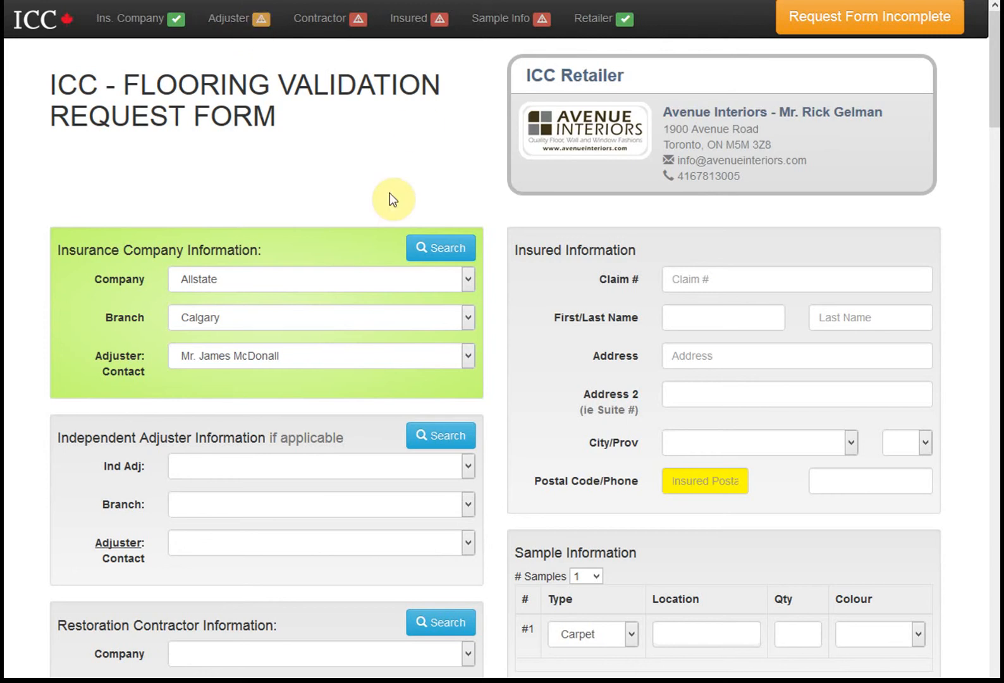
Search the contractor list and choose On Side Restoration Services, Markham branch, with its contact
scroll(353, 272, "down", 2)
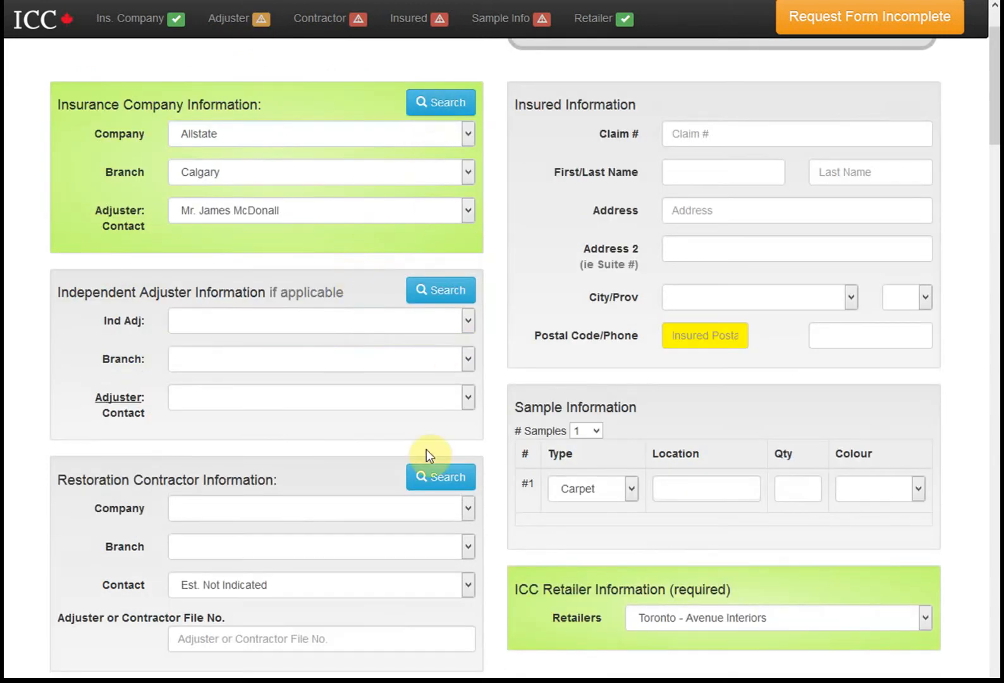
left_click(425, 475)
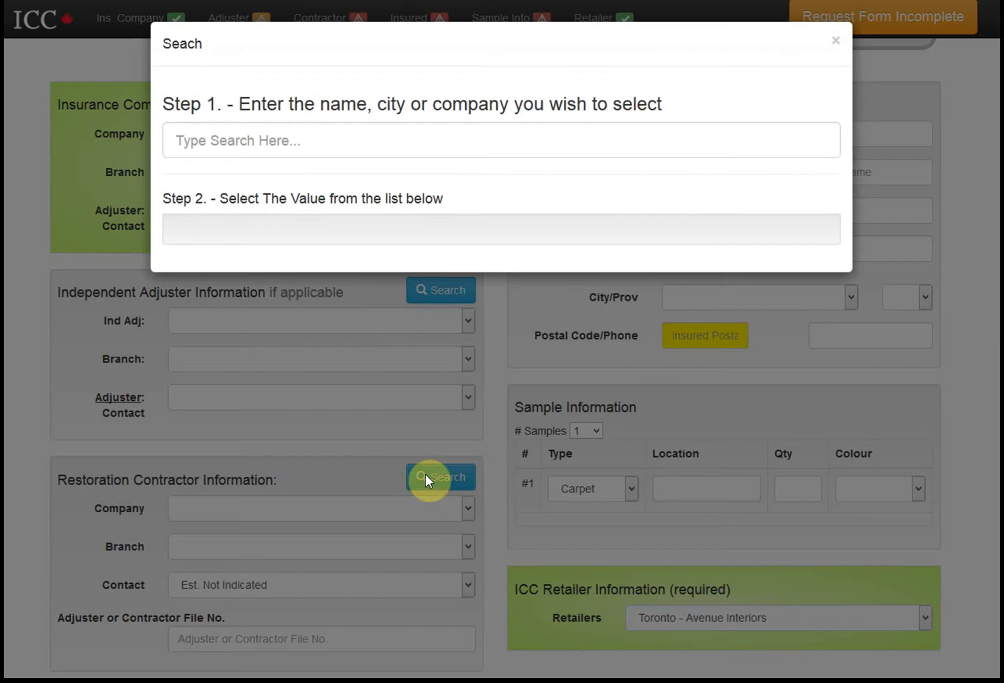
left_click(269, 139)
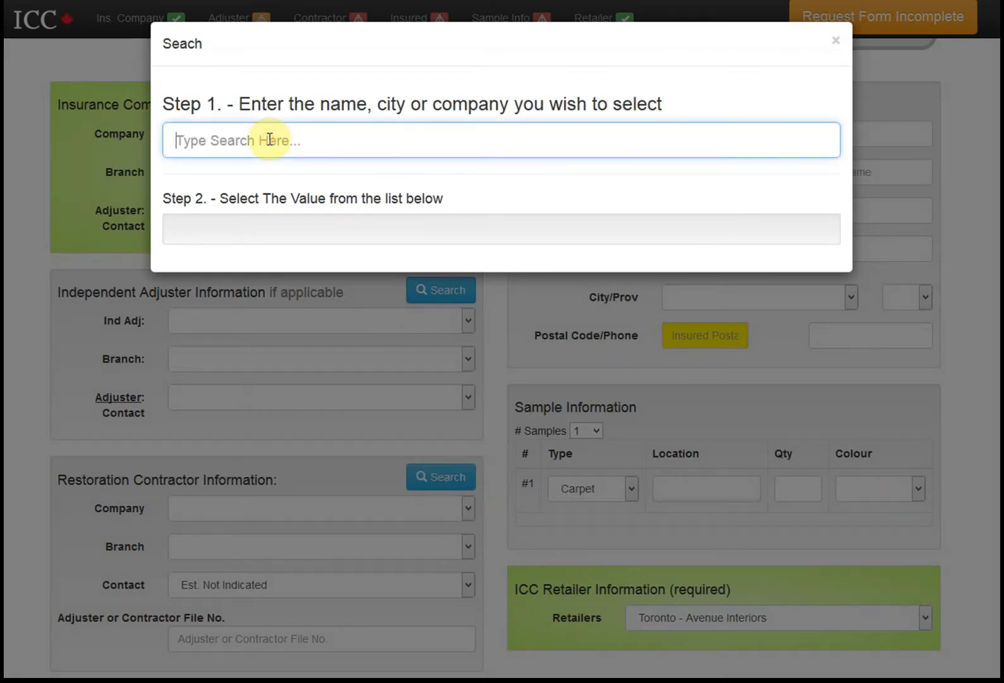
type("hodg")
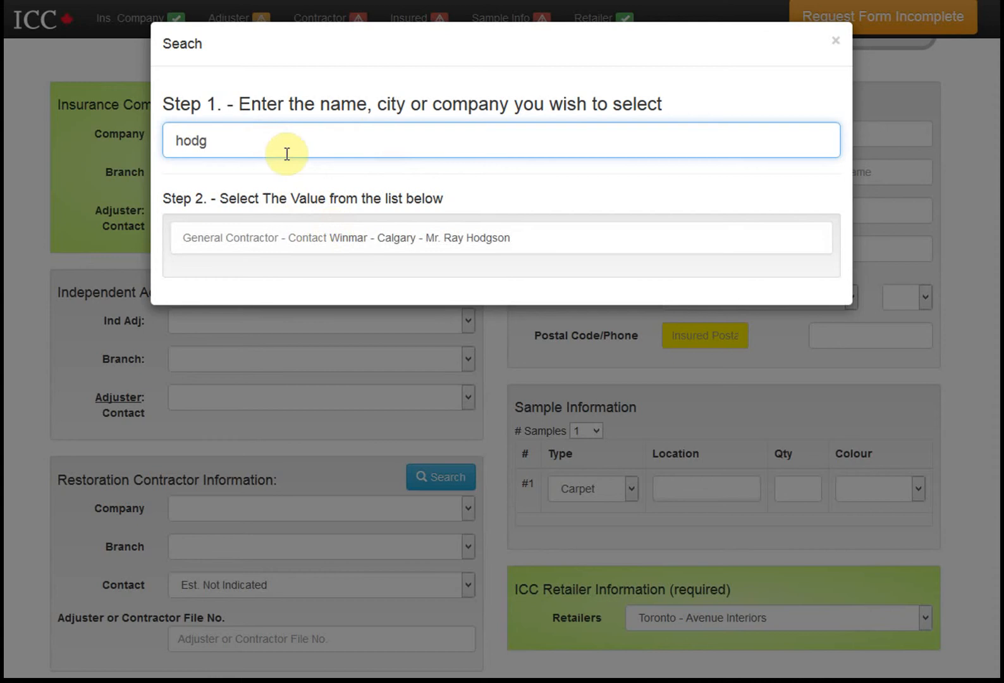
double_click(287, 153)
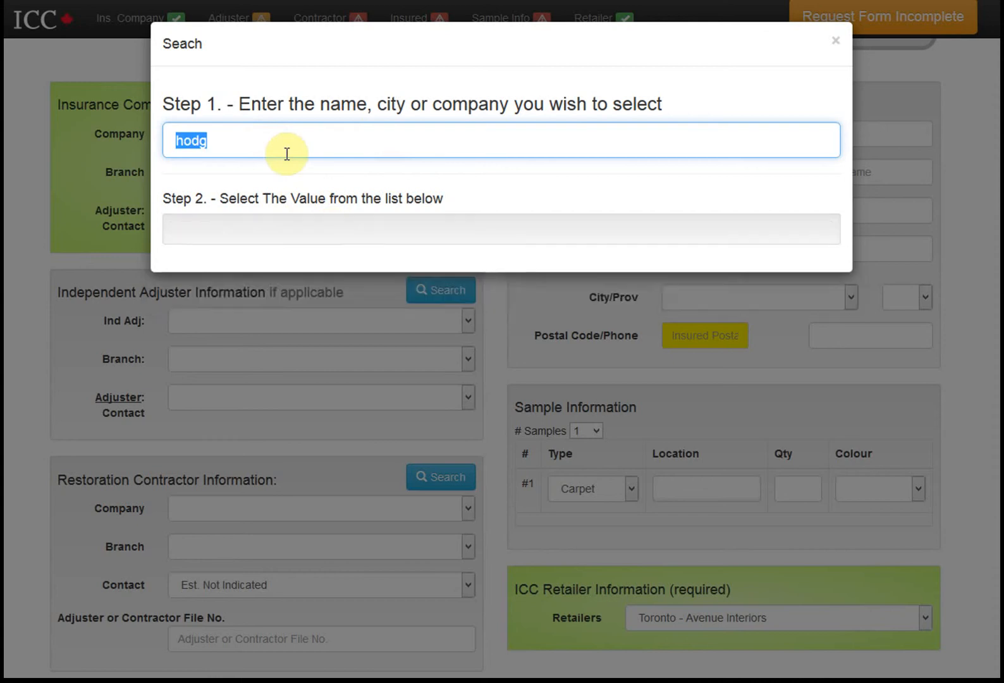
type("wes")
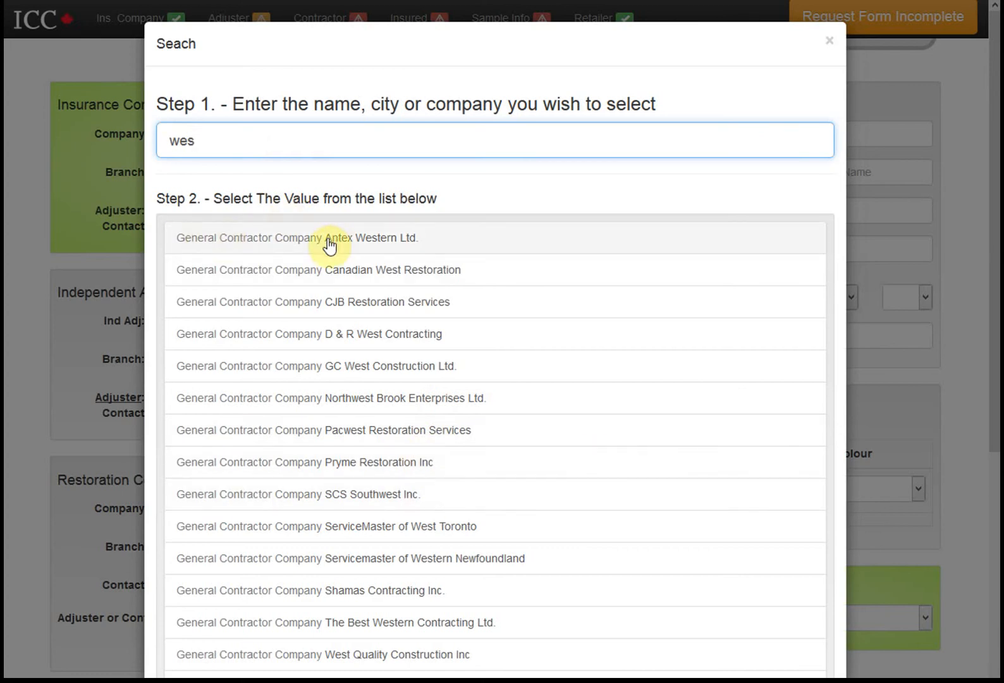
scroll(348, 465, "down", 5)
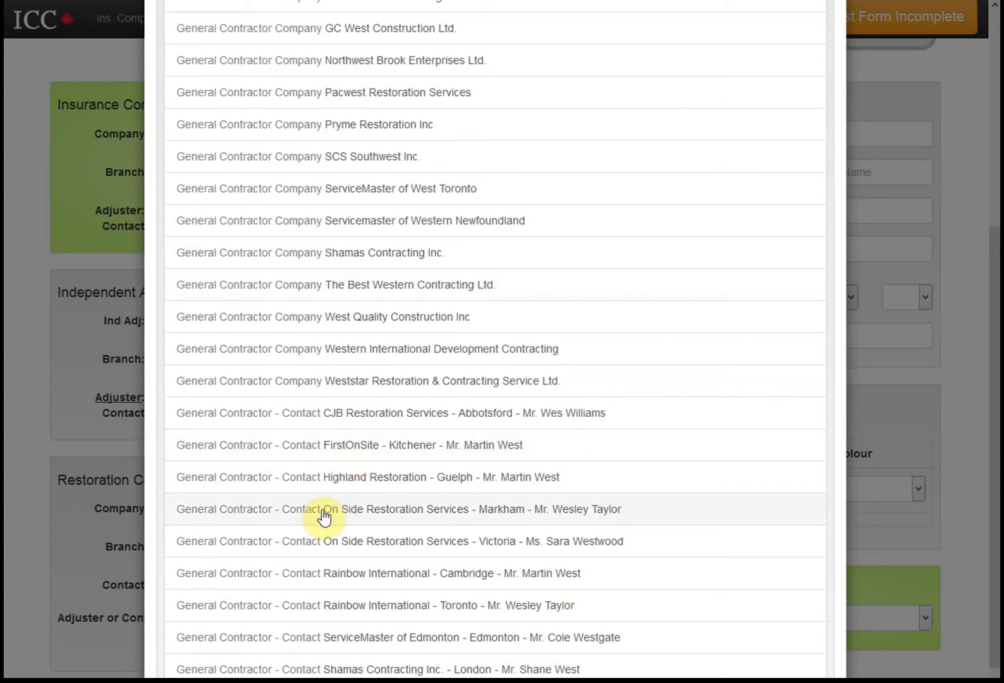
scroll(325, 506, "up", 5)
scroll(448, 587, "down", 3)
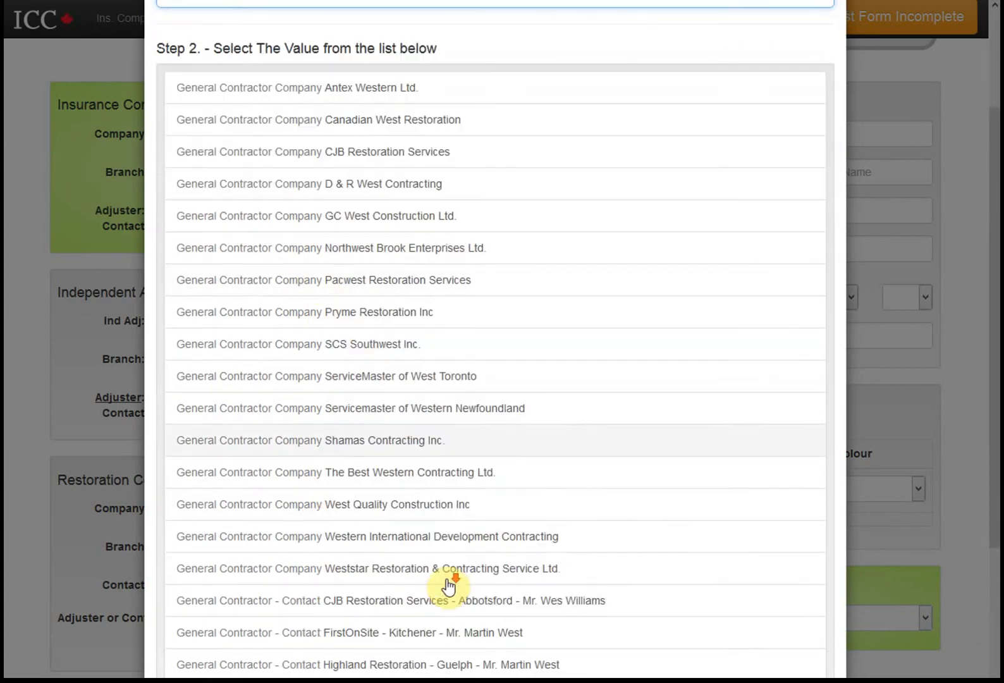
scroll(448, 587, "up", 3)
type("ley")
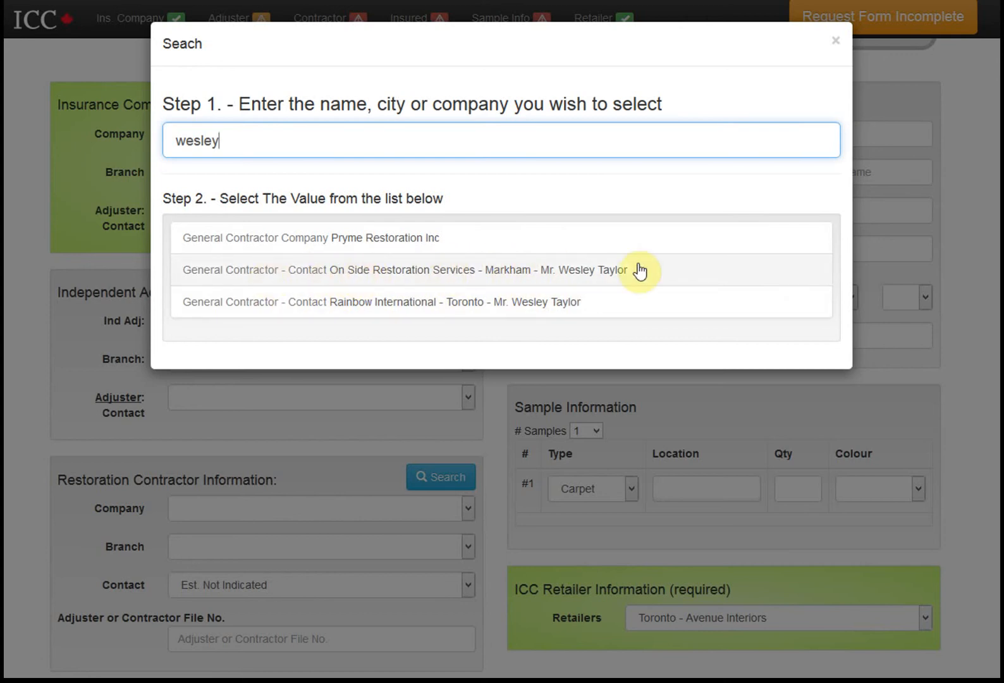
left_click(518, 271)
scroll(255, 487, "down", 3)
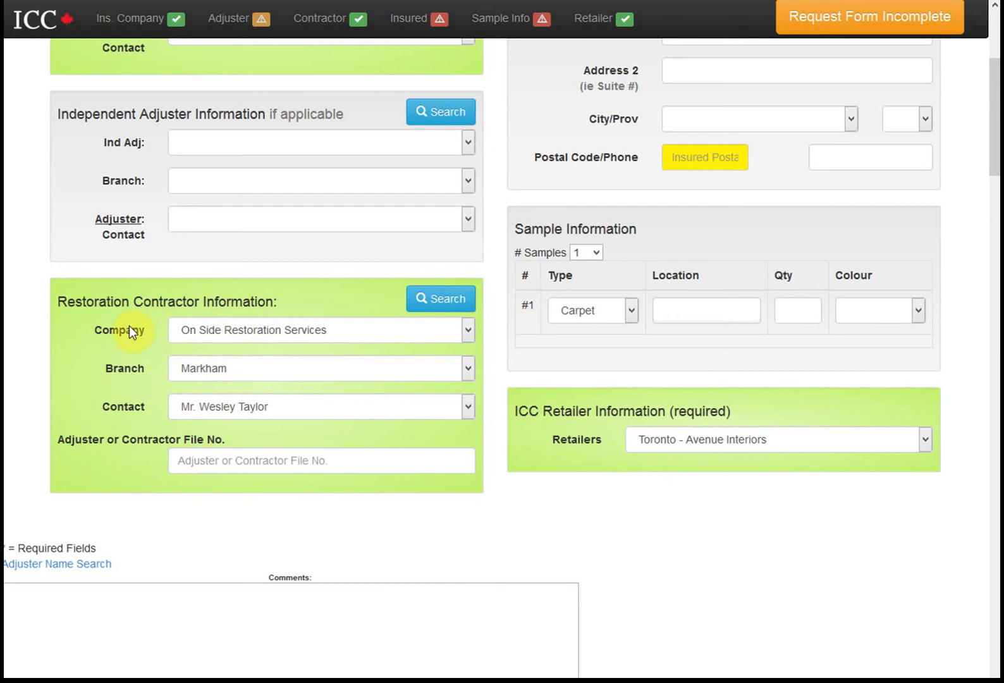
Search 'burn' and switch the restoration contractor to FirstOnSite, Edmonton branch
left_click(437, 301)
left_click(278, 140)
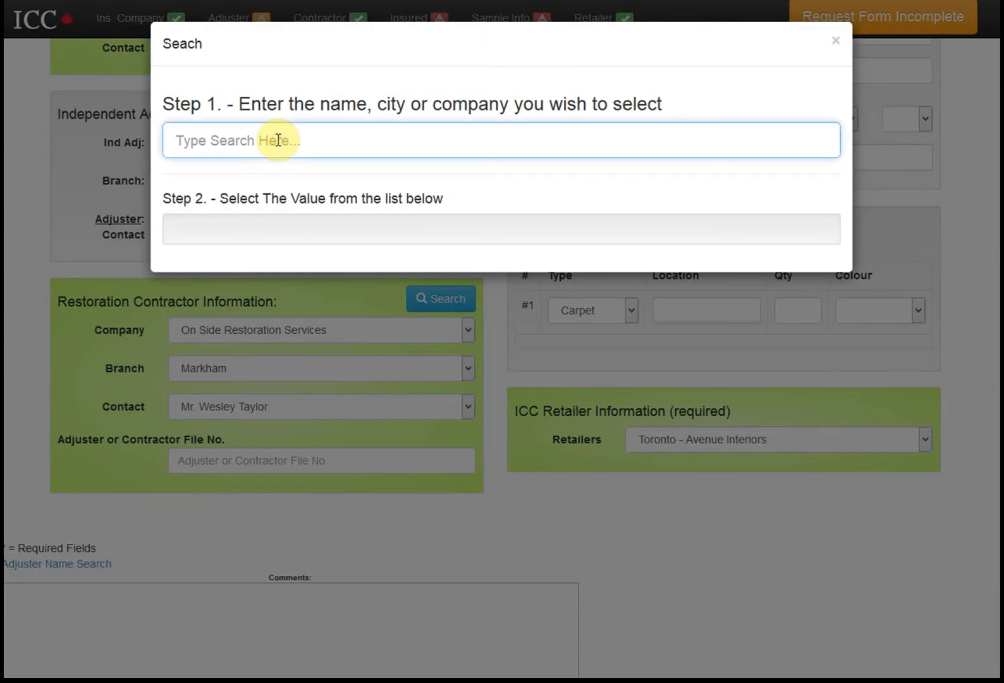
type("burn")
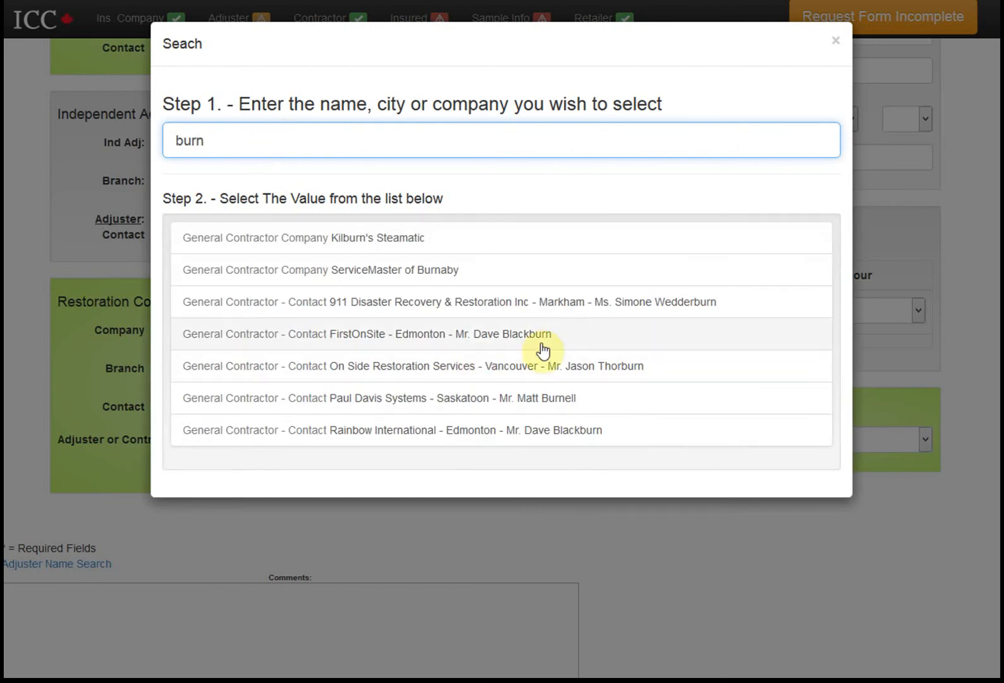
left_click(354, 340)
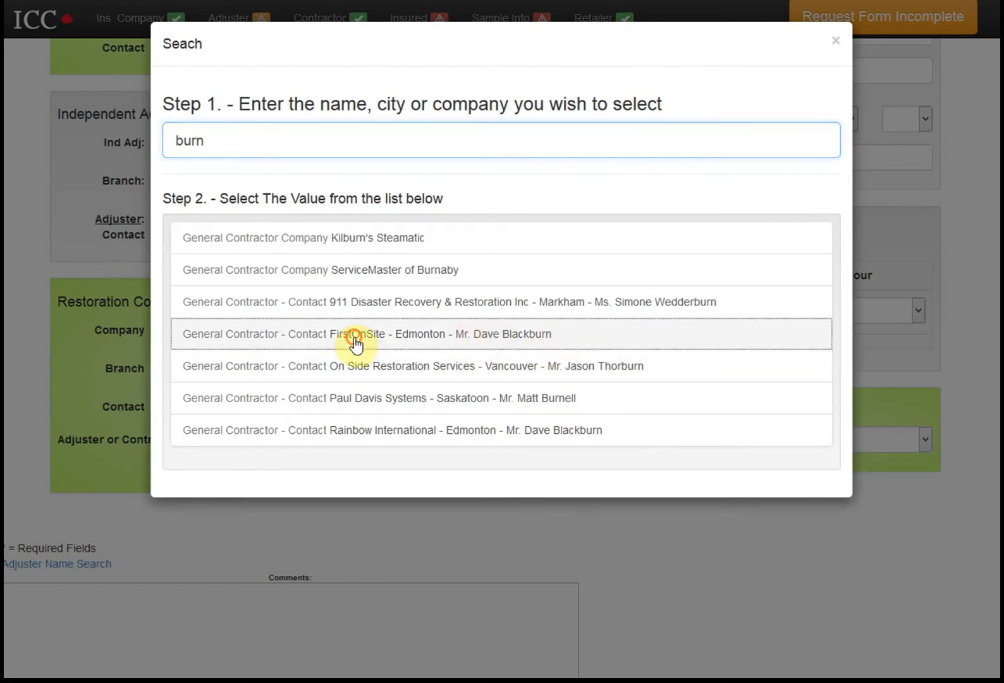
scroll(209, 593, "down", 3)
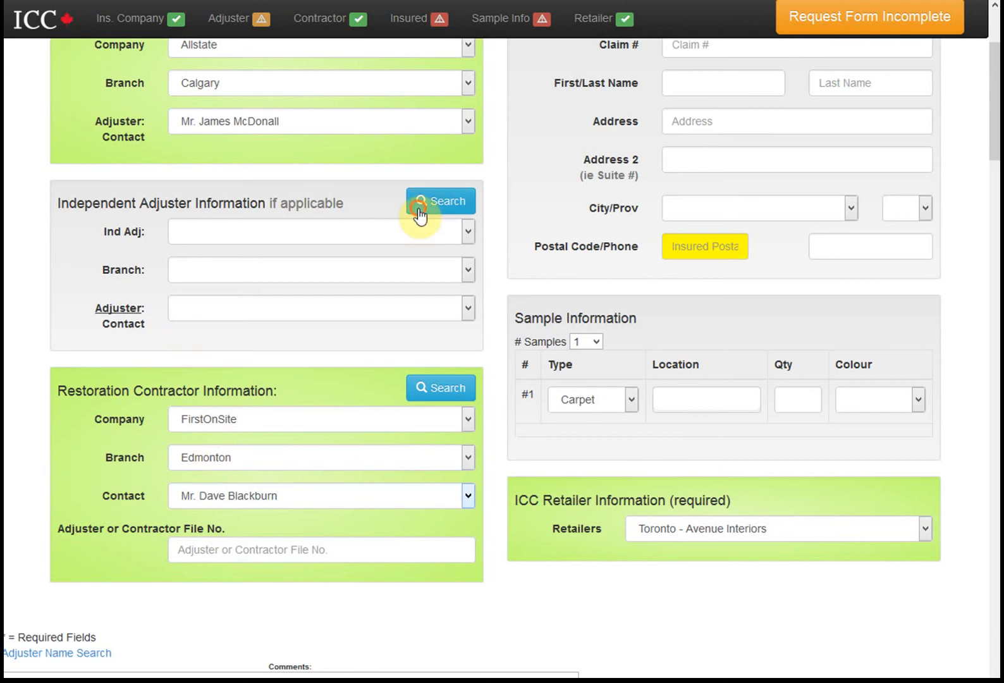
Open the Independent Adjuster search and close it without choosing anyone
left_click(439, 199)
left_click(228, 437)
scroll(402, 278, "up", 1)
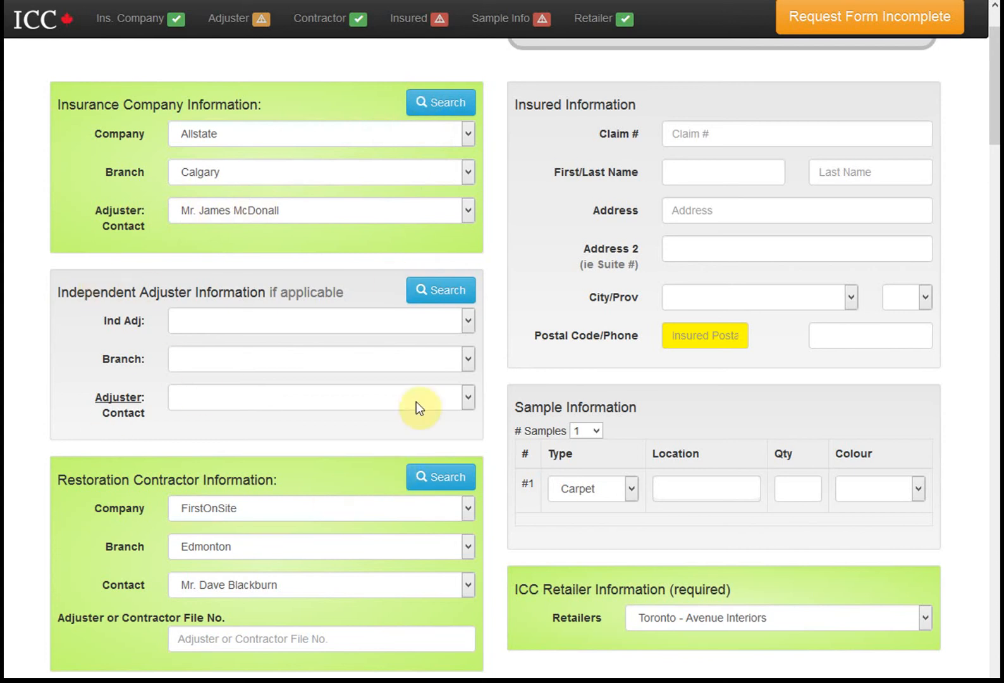
Fill the claim number from a previously used suggestion
scroll(386, 385, "up", 2)
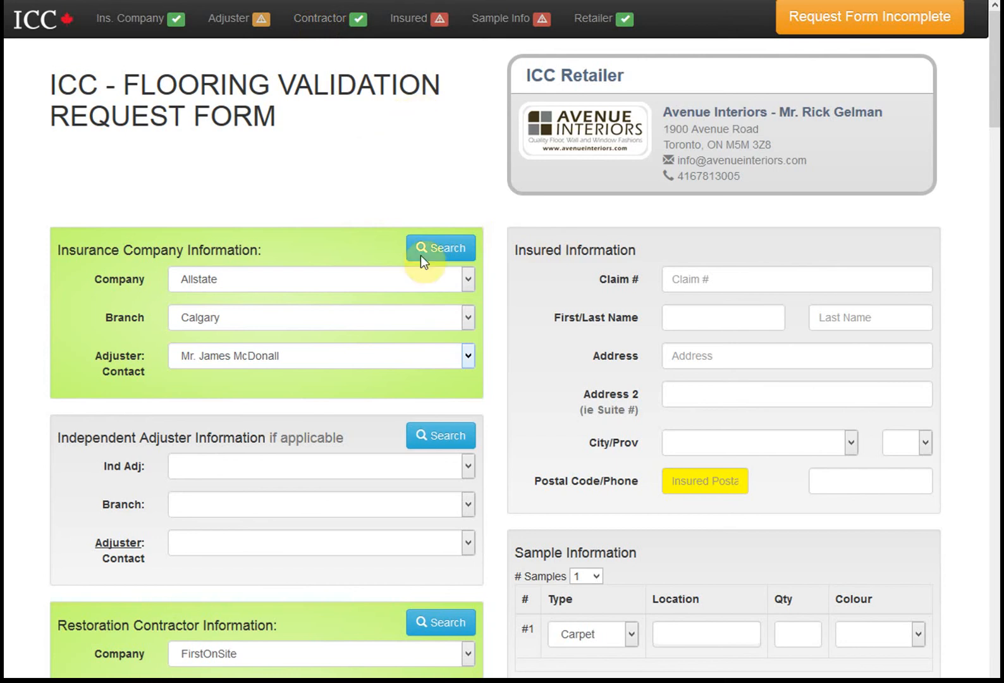
scroll(422, 259, "down", 4)
scroll(422, 259, "up", 4)
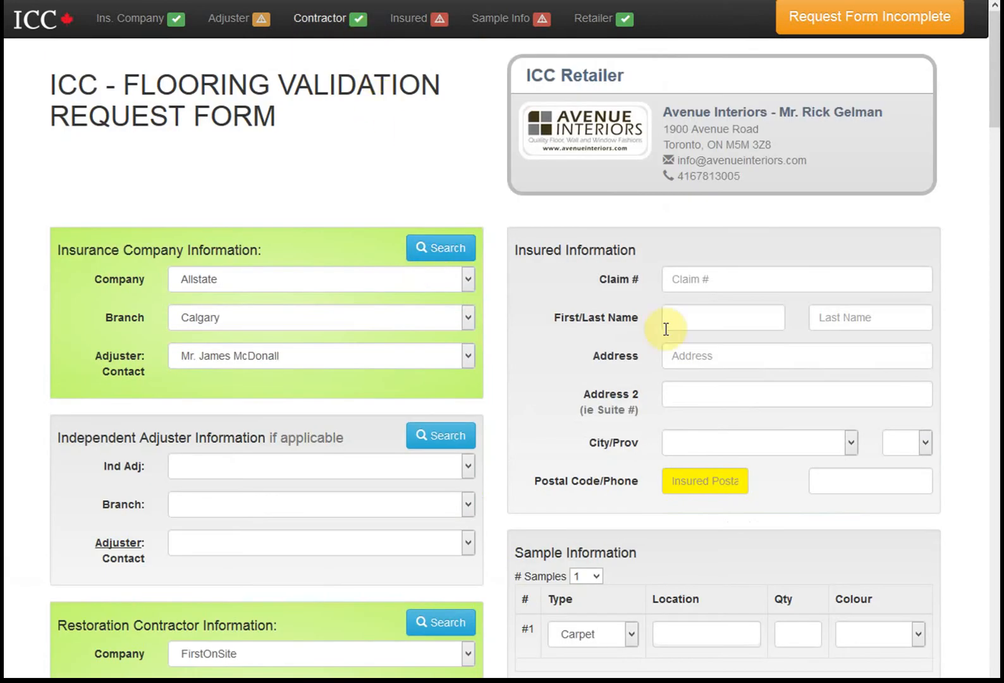
left_click(711, 276)
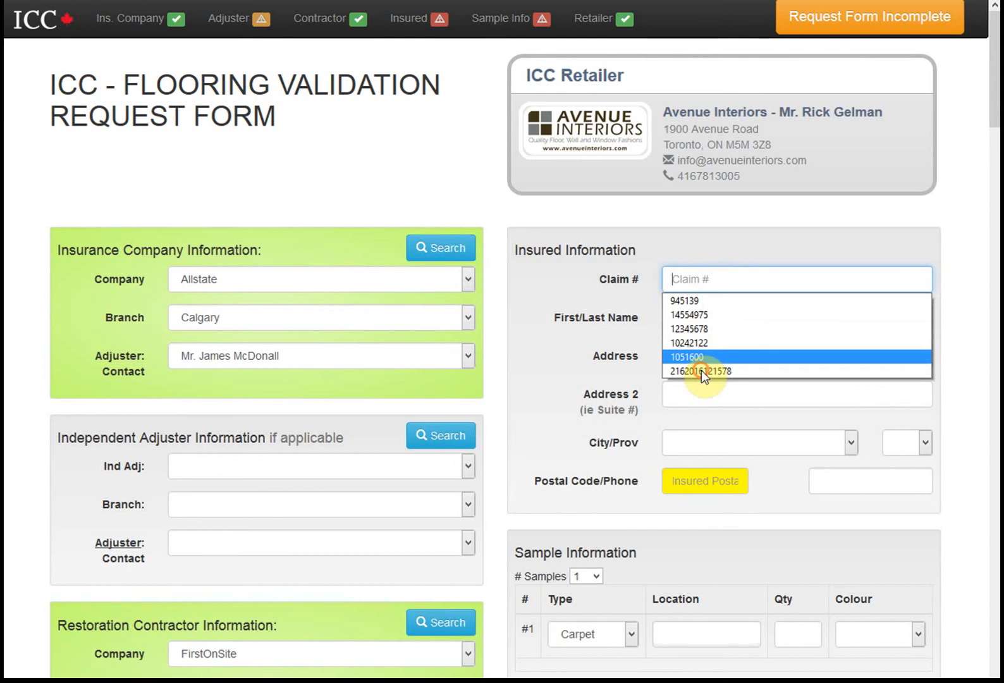
left_click(702, 371)
Enter the insured's first name, last name and street address
left_click(718, 321)
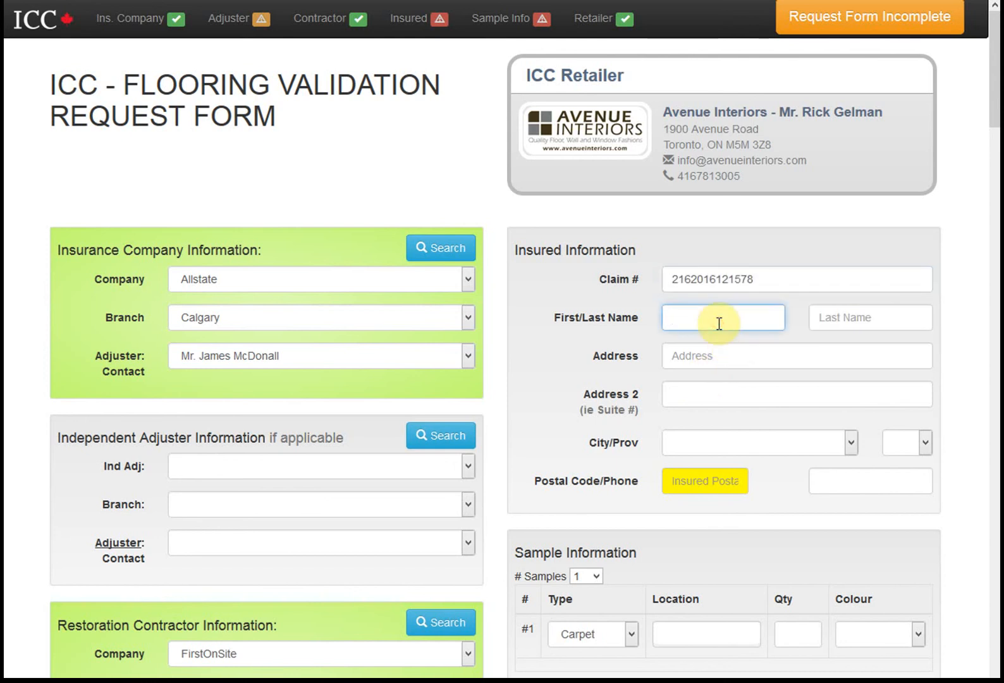
type("First")
key("ctrl+a")
key("Tab")
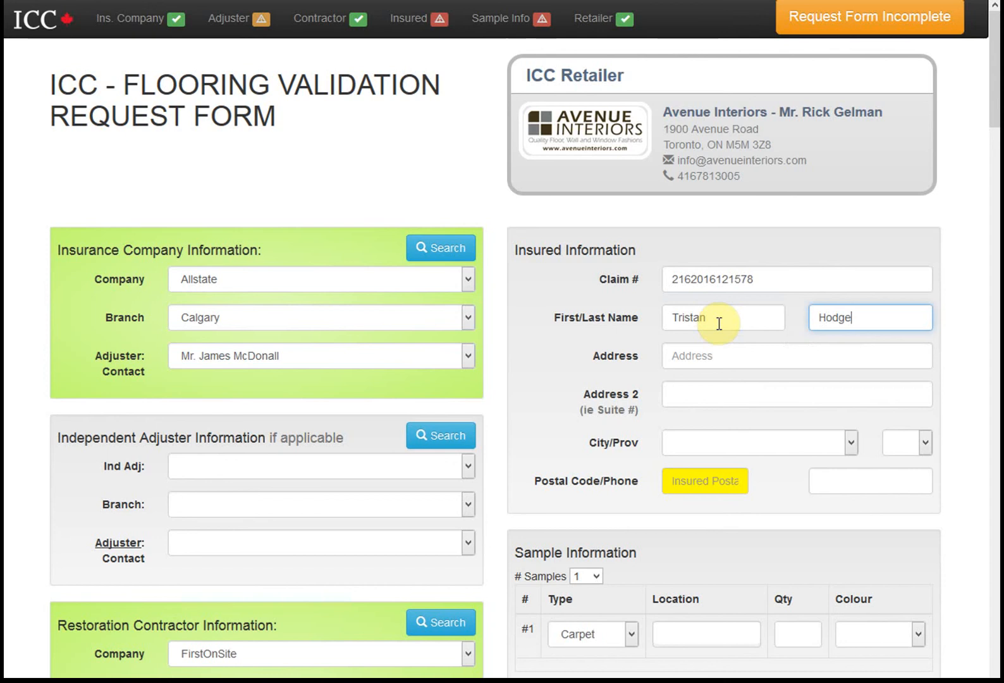
key("Tab")
type("123 ")
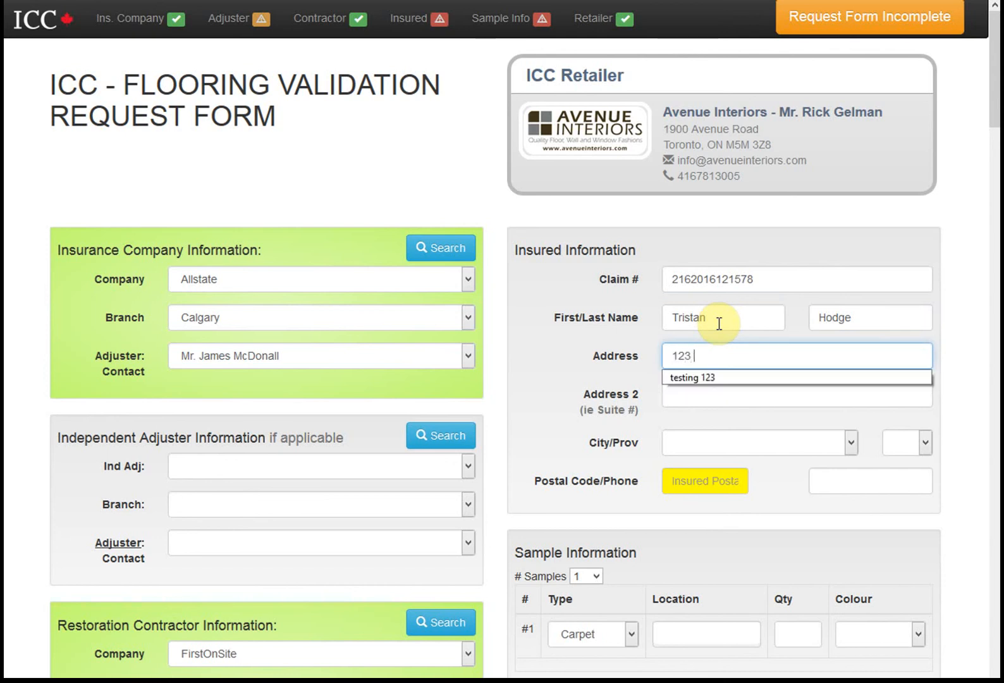
type("Fake Street")
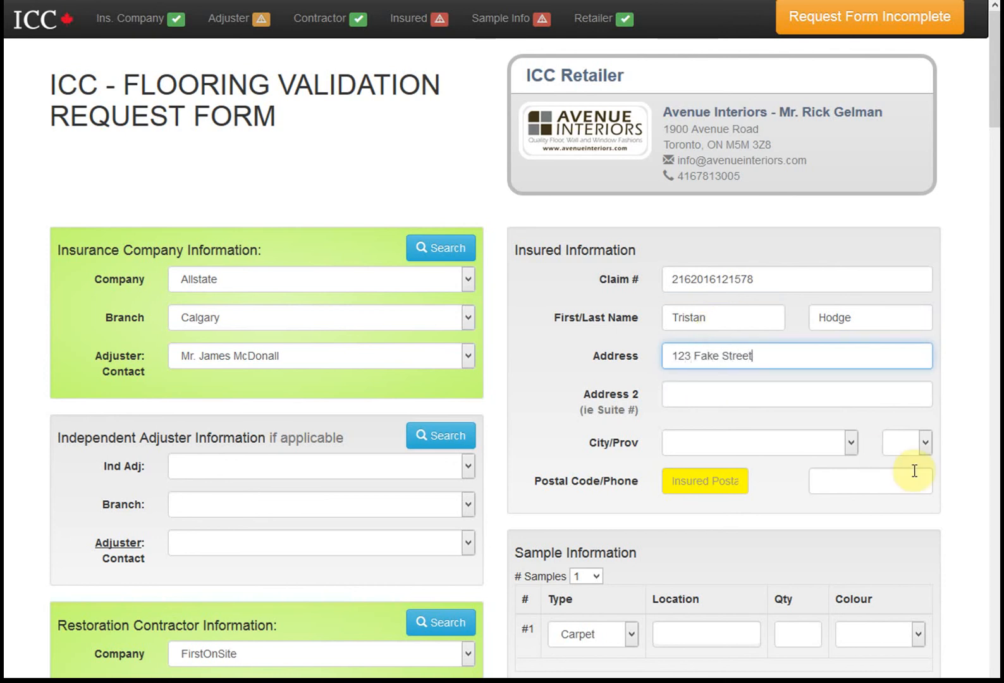
Set the insured's province to ON and city to Toronto
left_click(923, 445)
left_click(916, 579)
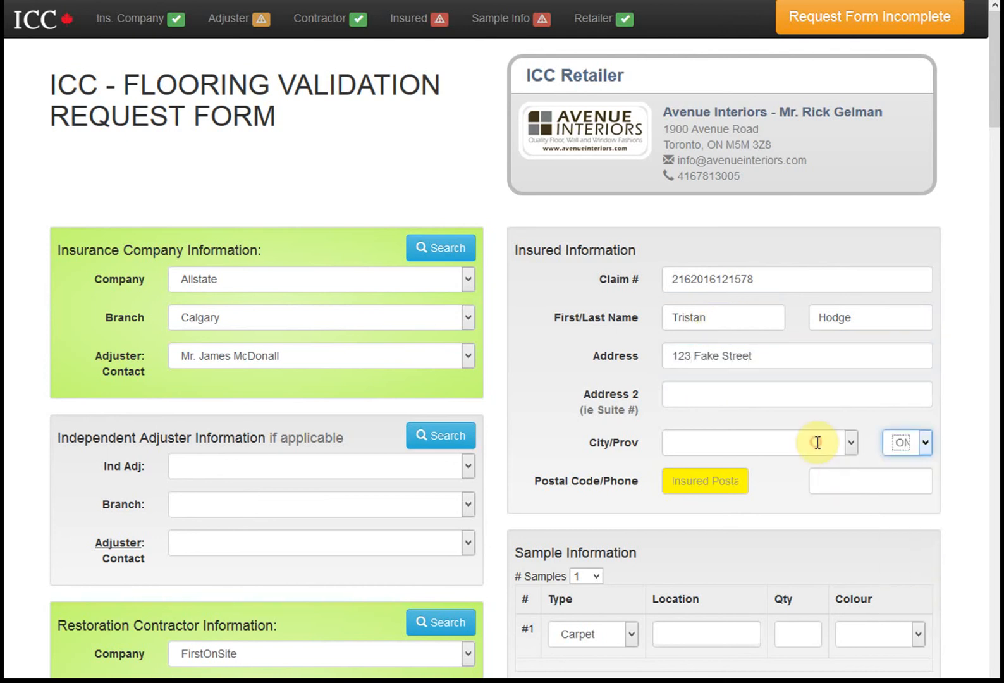
left_click(847, 441)
left_click(847, 441)
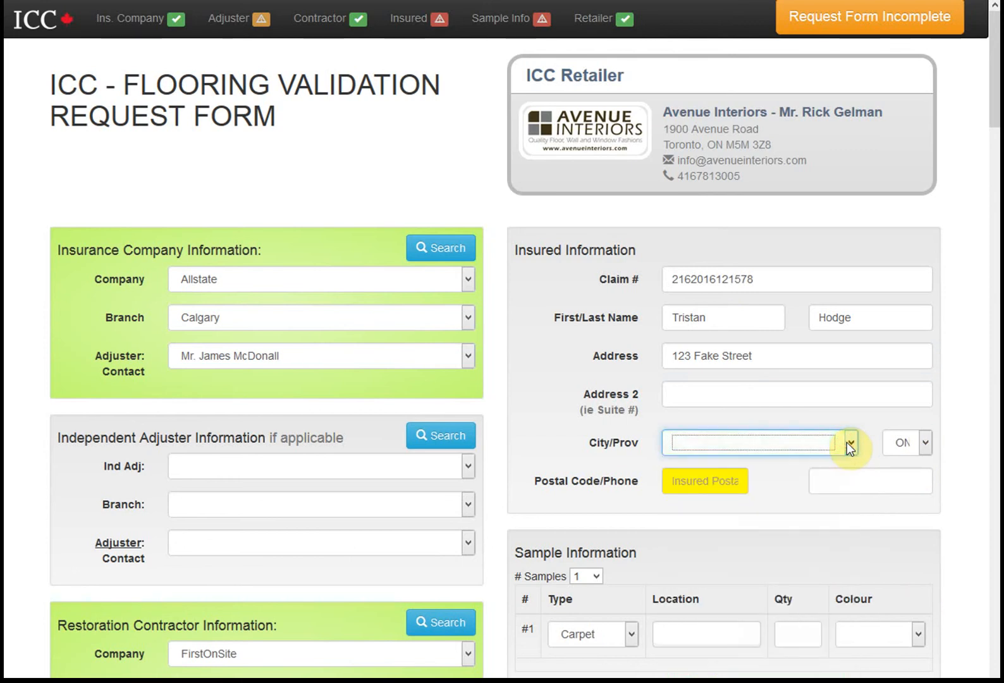
left_click(846, 441)
type("tor")
left_click(849, 446)
Enter the postal code and phone number, reconfirming Toronto as the city
left_click(731, 482)
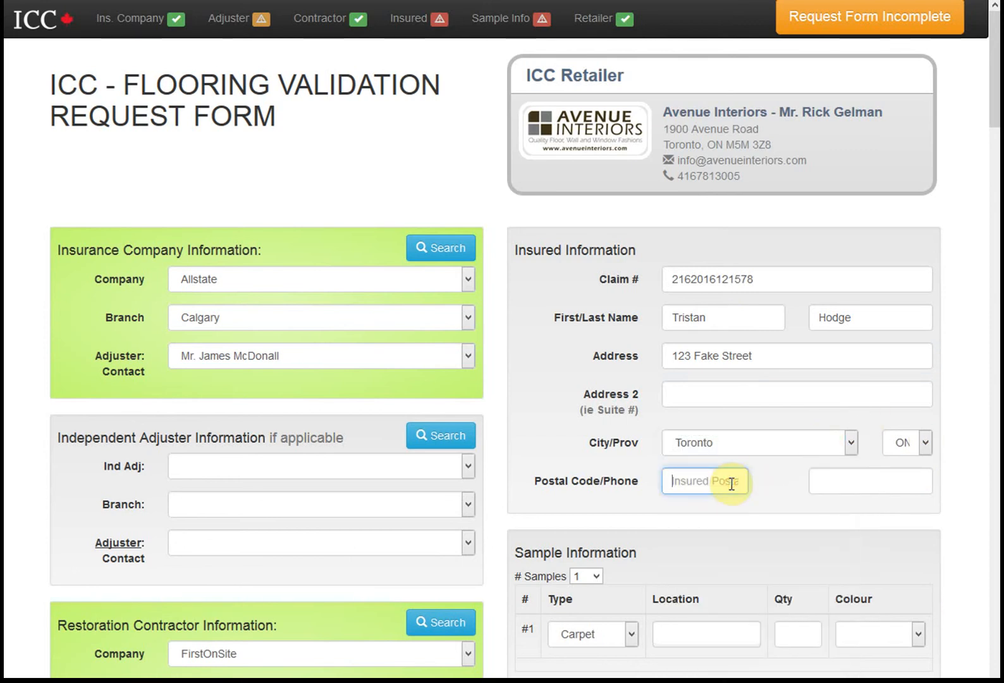
type("L5N 1L2")
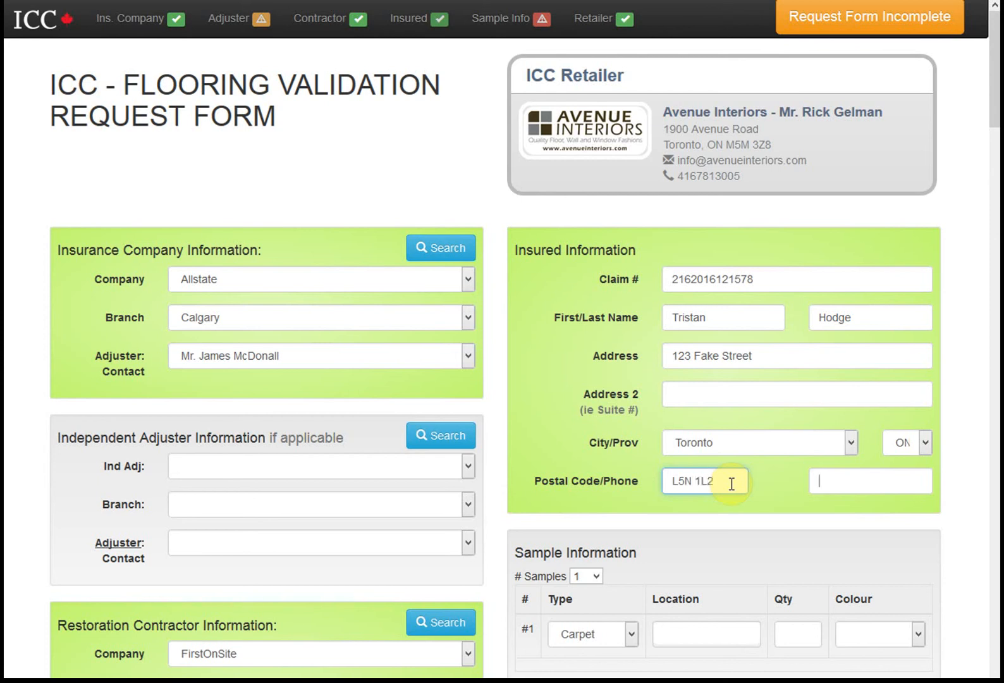
key("Tab")
type("sdsds")
left_click(830, 441)
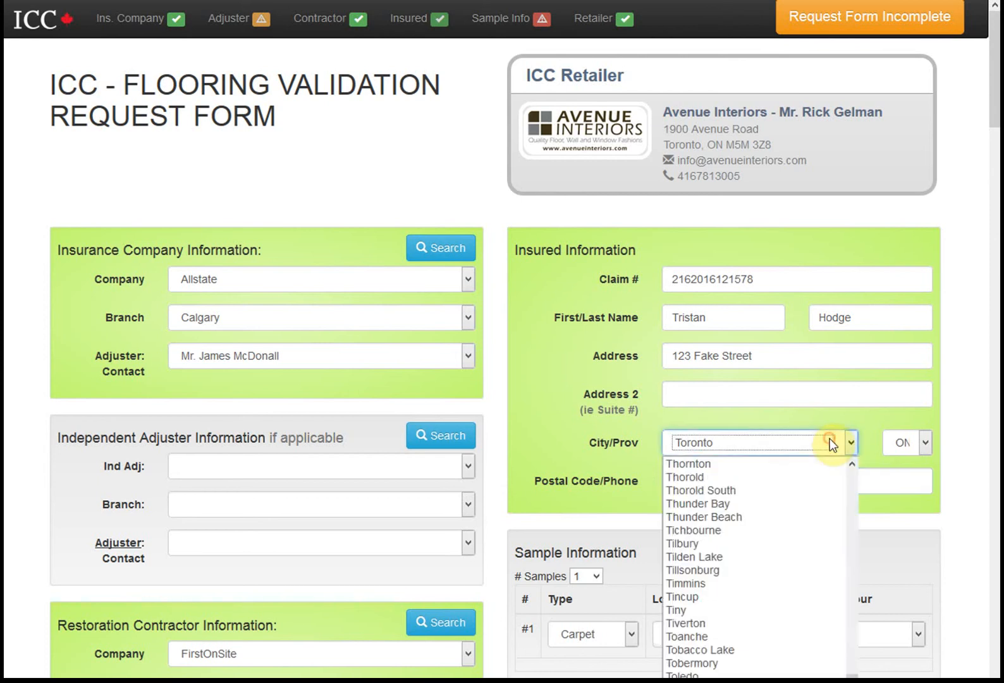
left_click(932, 403)
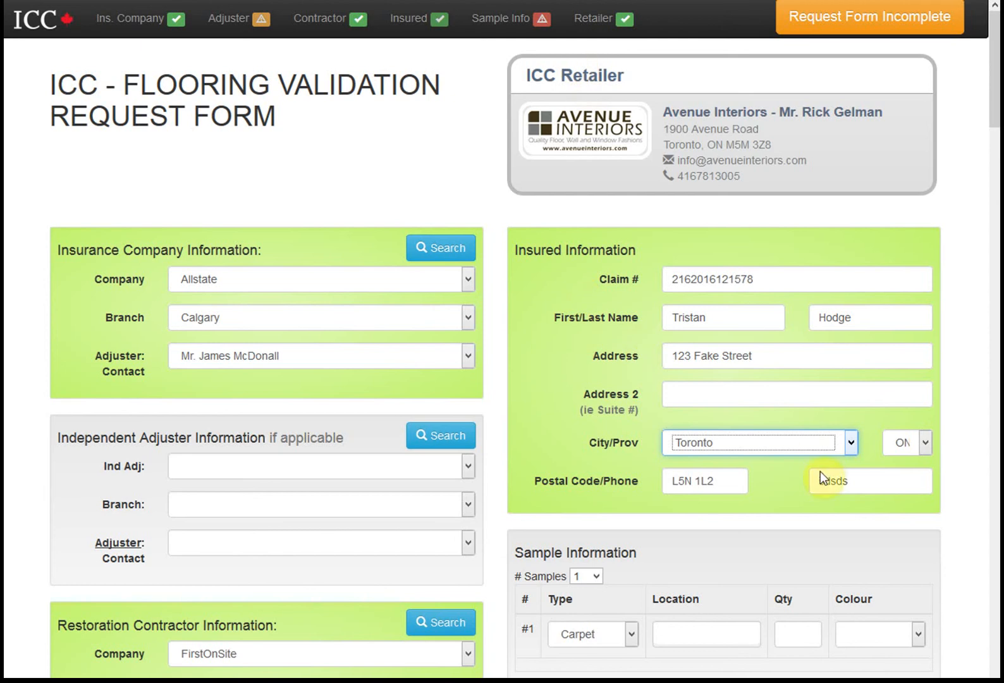
left_click(439, 175)
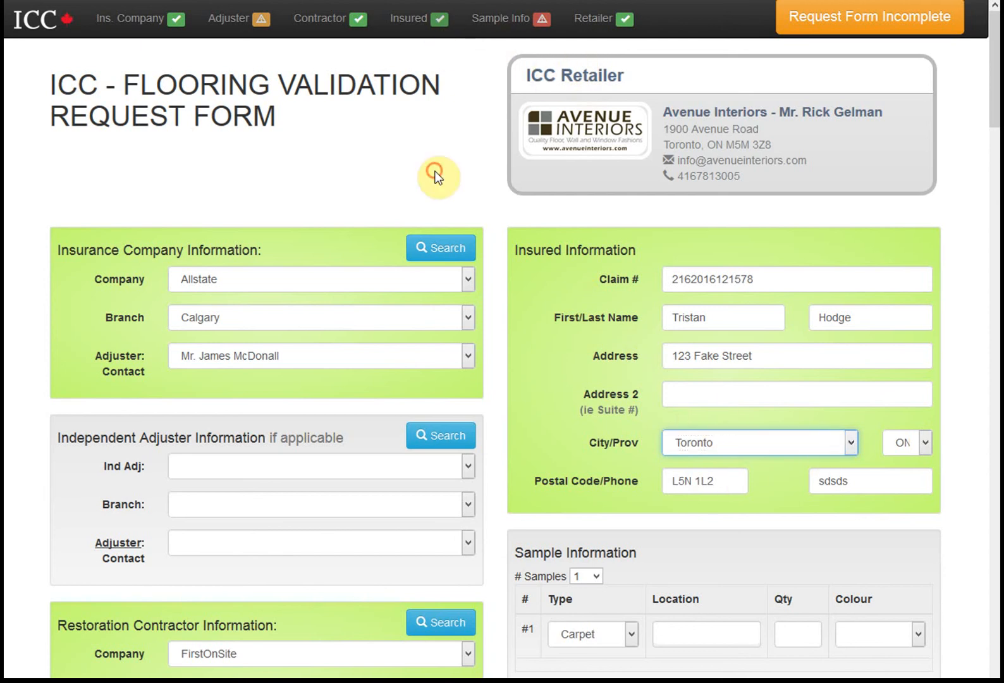
Set sample #1's location to Bathroom from the location suggestions
scroll(682, 443, "down", 3)
left_click(697, 393)
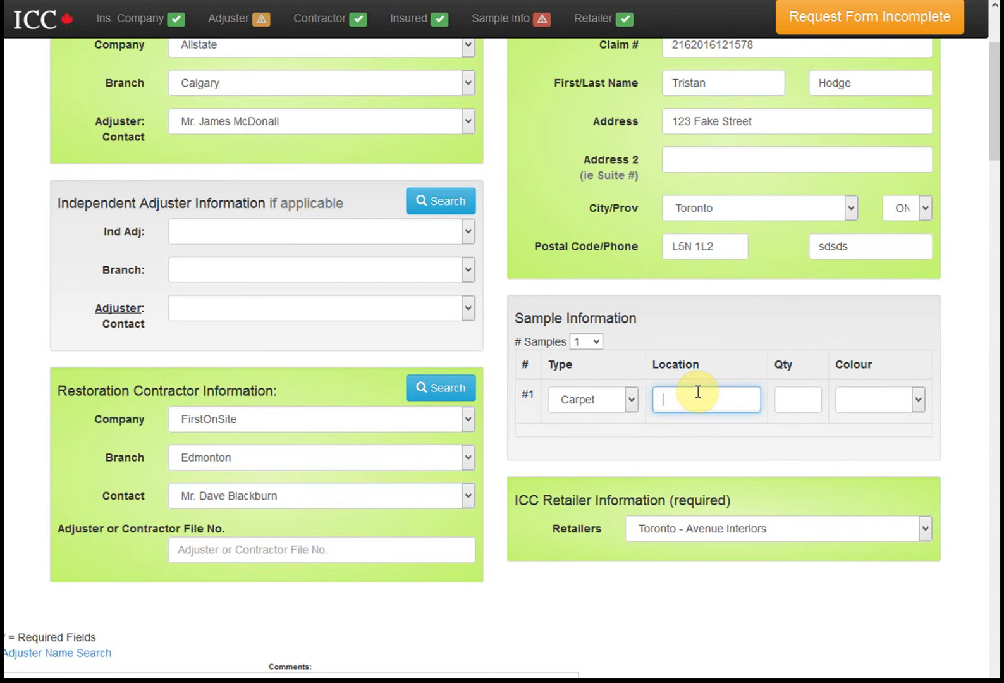
type("bas")
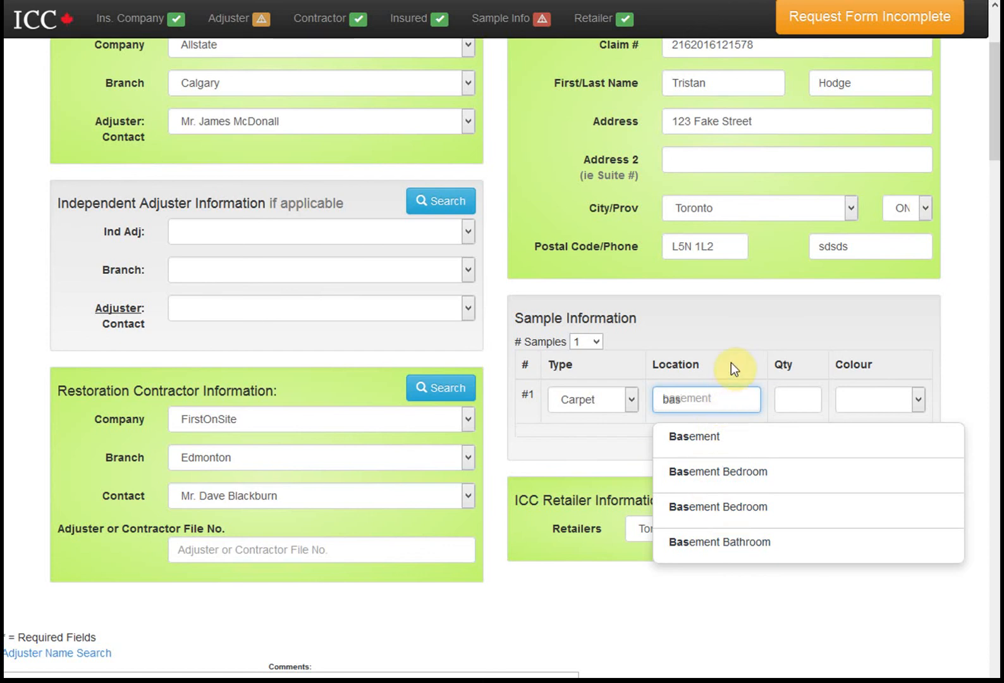
double_click(720, 404)
type("be")
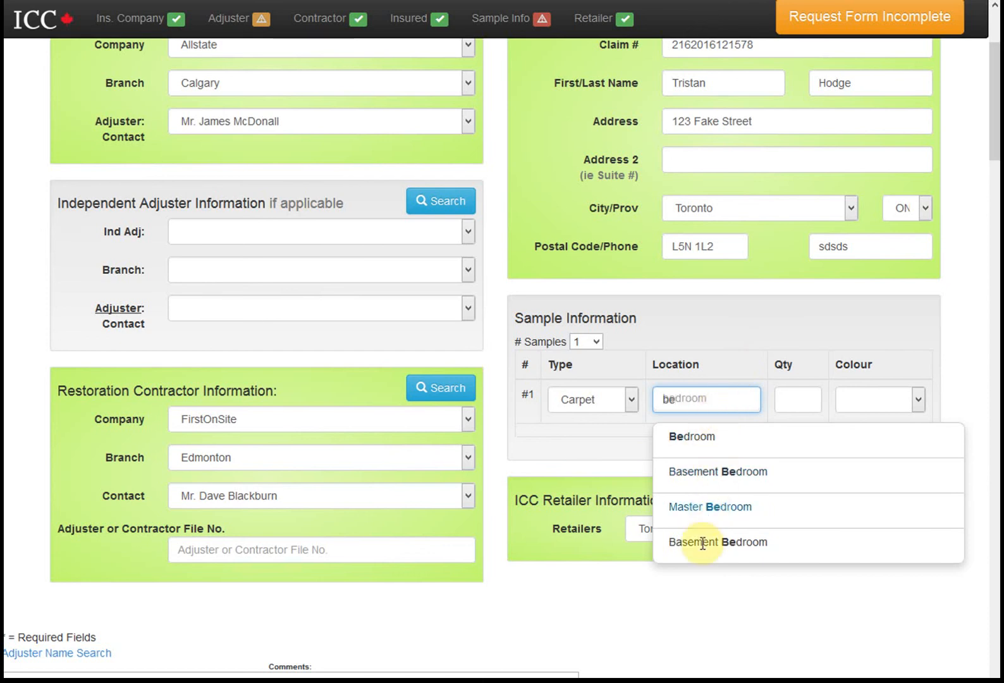
left_click(693, 396)
double_click(696, 398)
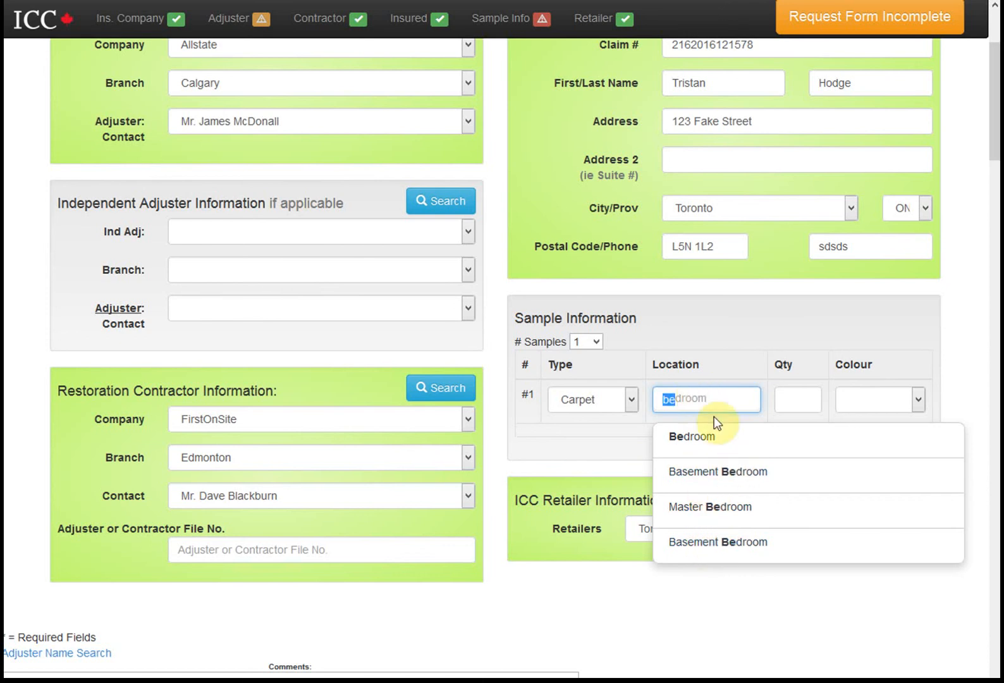
left_click(706, 405)
double_click(708, 405)
type("di")
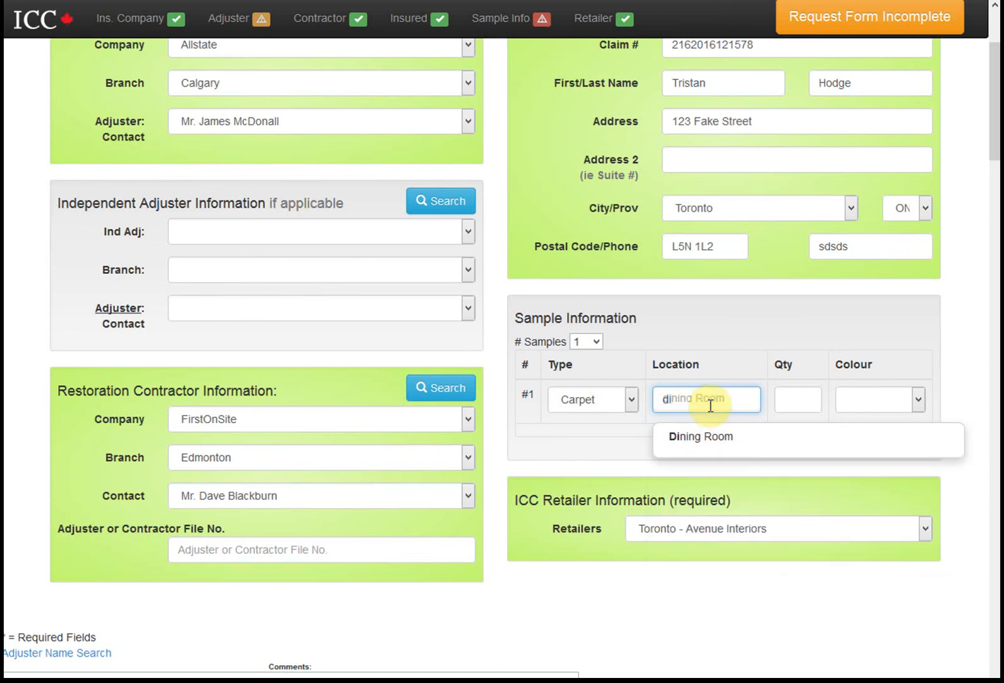
double_click(710, 405)
type("bat")
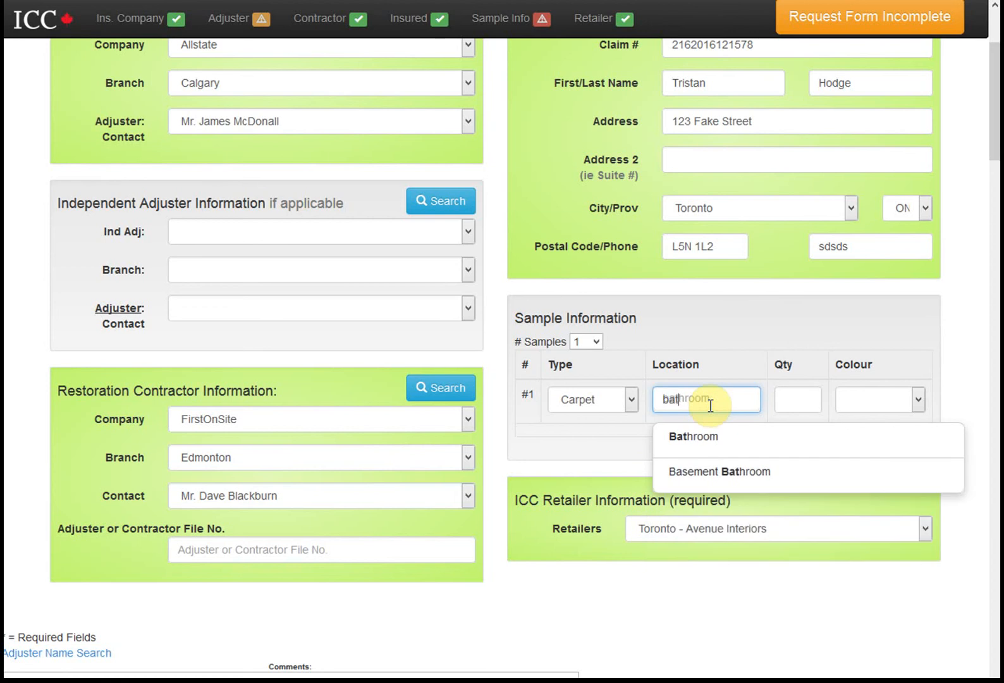
left_click(697, 439)
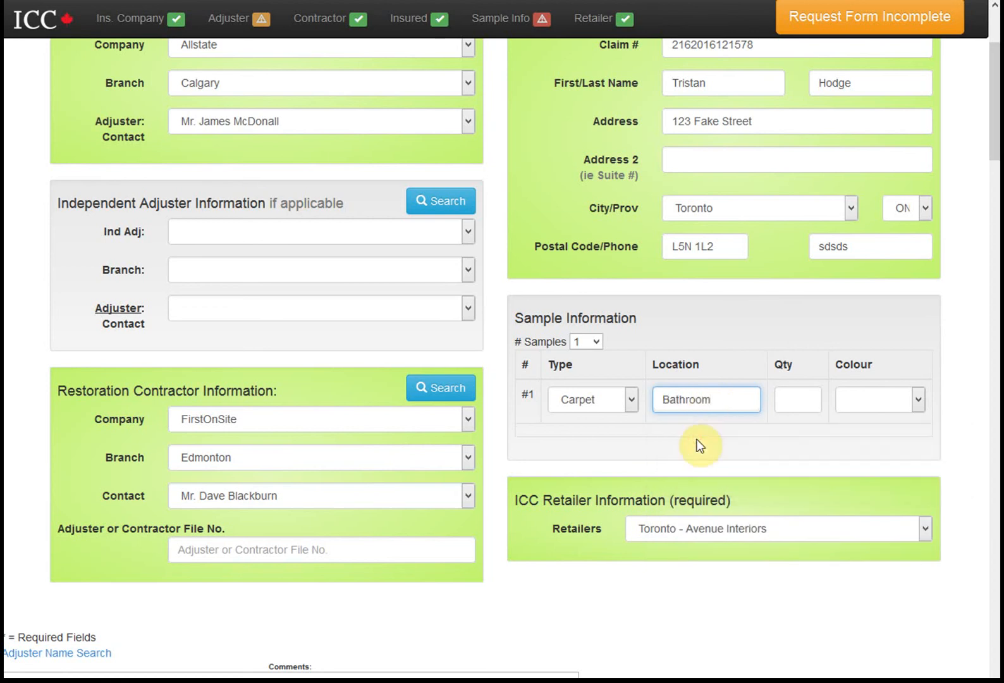
Give sample #1 quantity 1 and colour Blue
left_click(799, 399)
type("1")
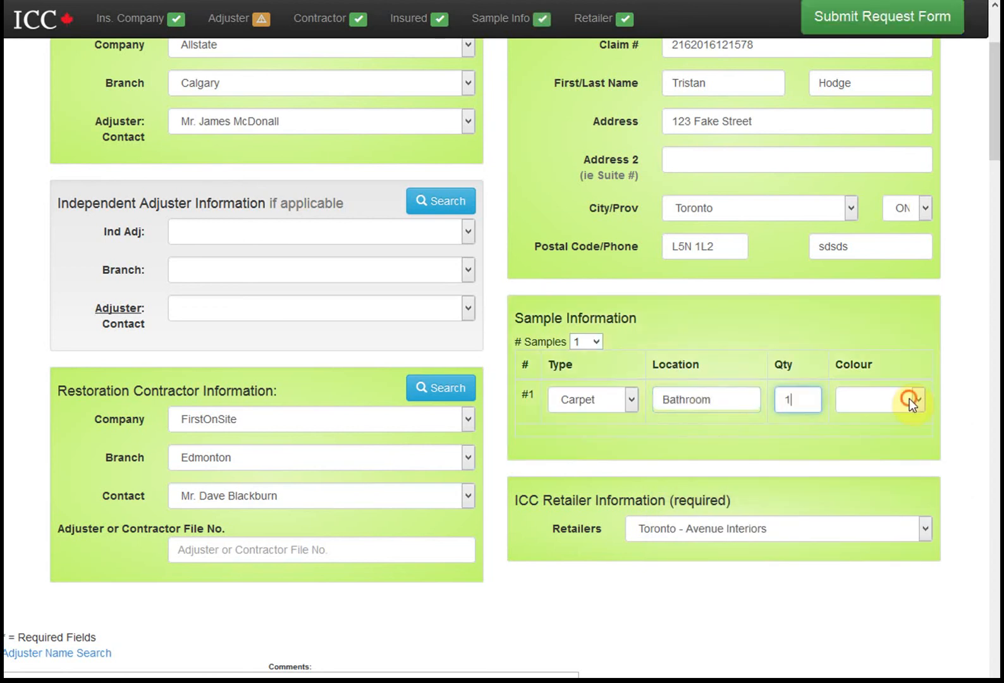
left_click(914, 399)
left_click(874, 458)
scroll(778, 379, "up", 4)
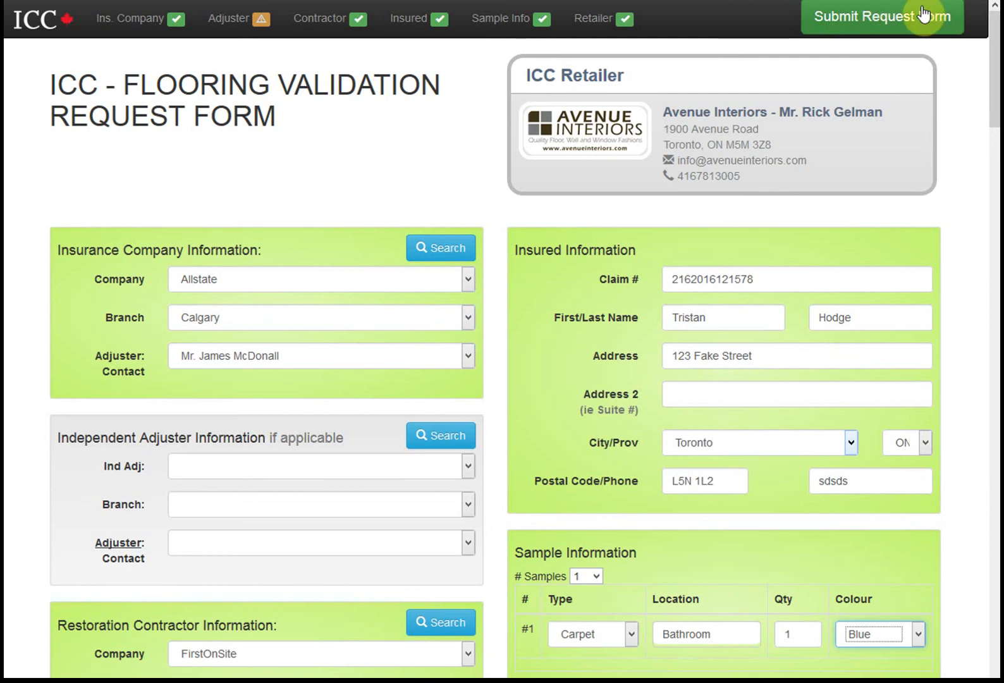
left_click_drag(728, 485, 618, 437)
key("BackSpace")
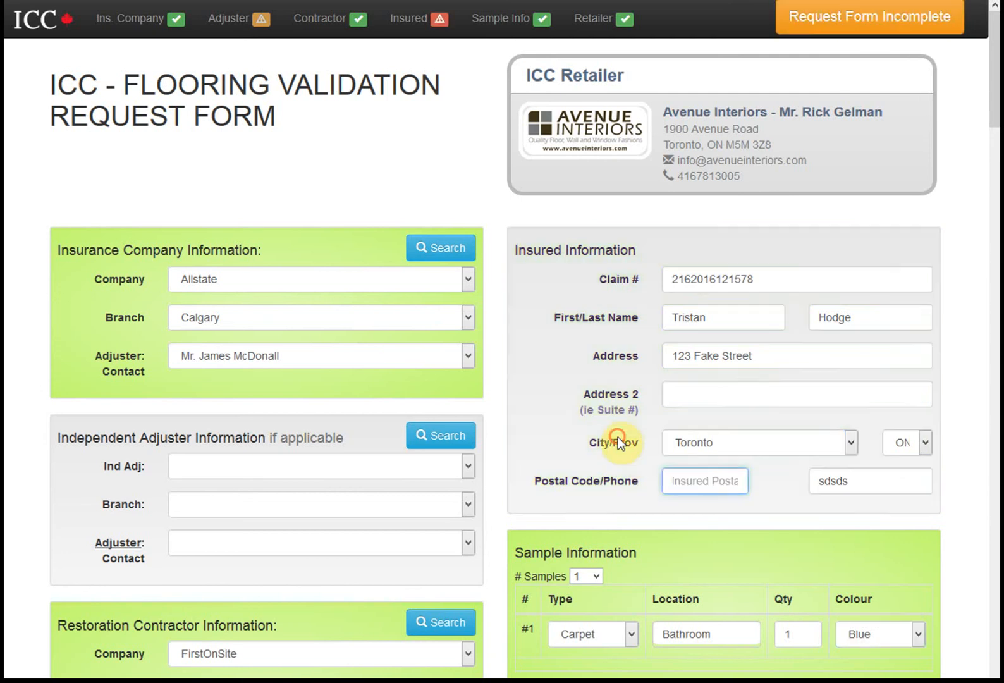
left_click(618, 437)
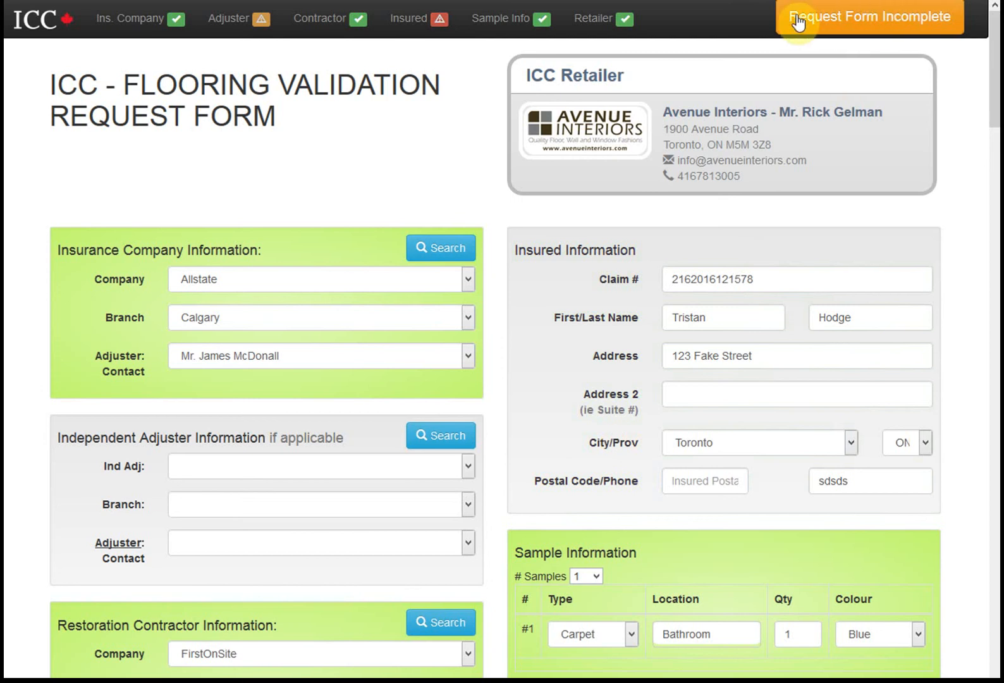
left_click(702, 485)
type("L5N 1L2")
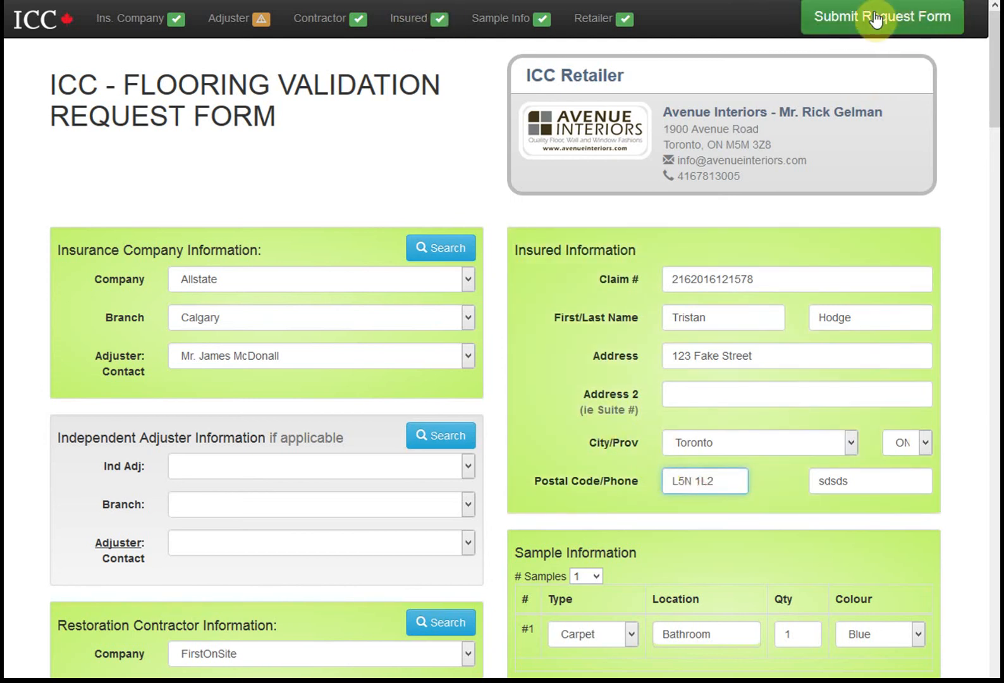
left_click(350, 145)
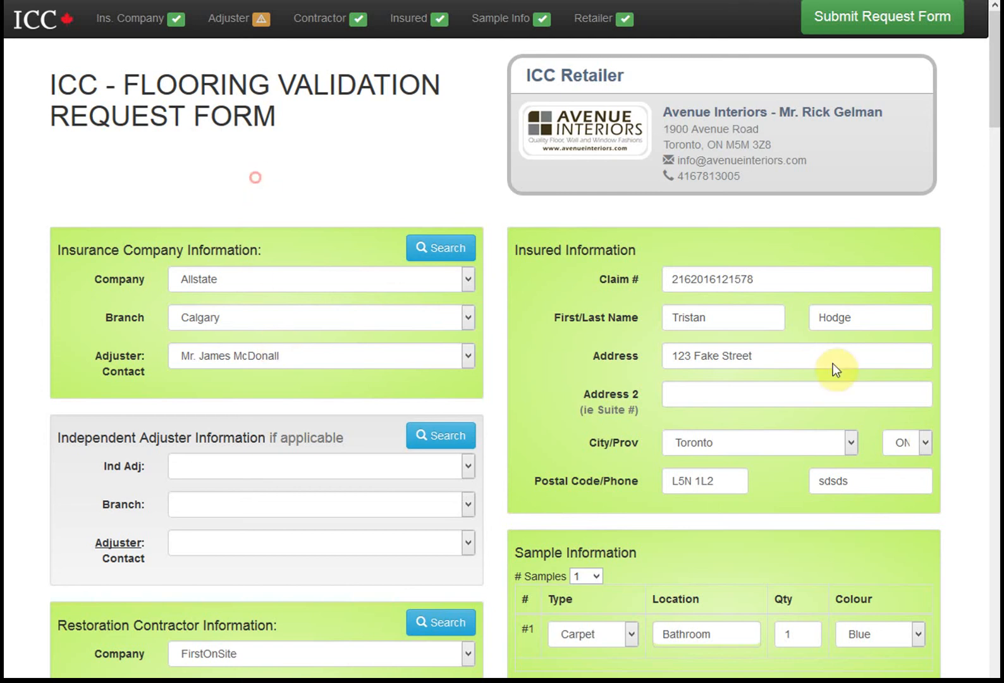
left_click(265, 277)
Choose Aviva Canada Inc., fill a saved policy number, and set date of loss 2014-11-02
left_click(221, 412)
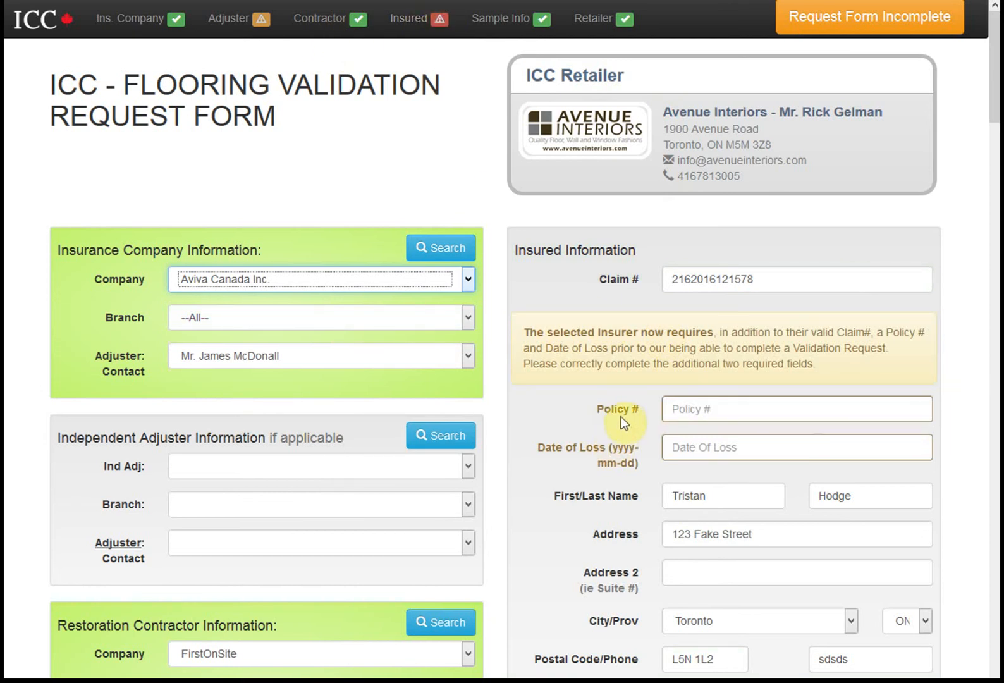
left_click(707, 407)
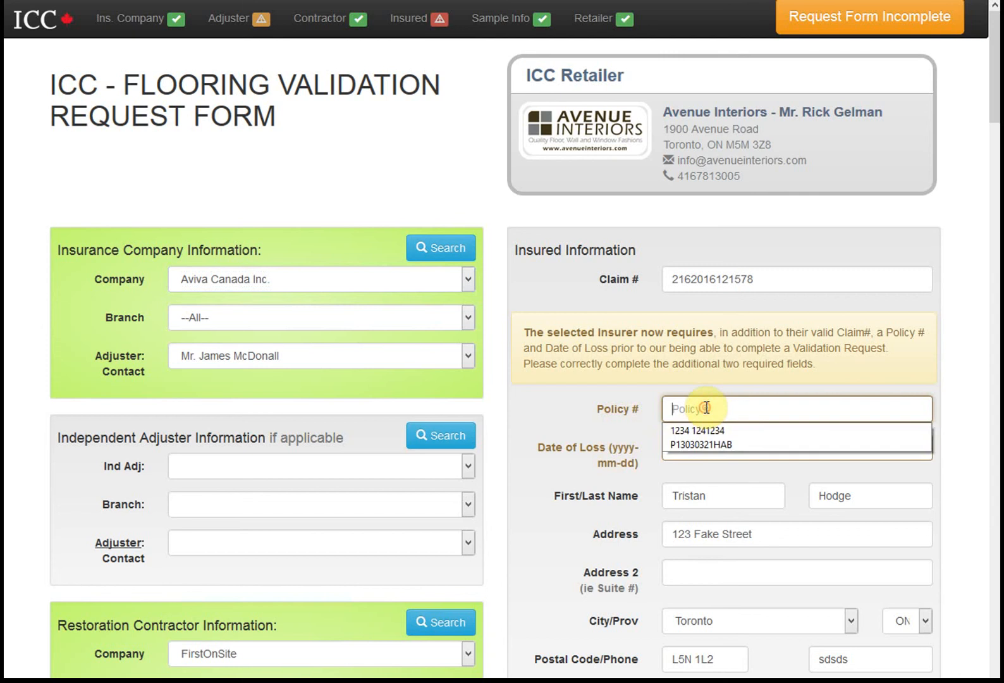
left_click(699, 433)
left_click(698, 449)
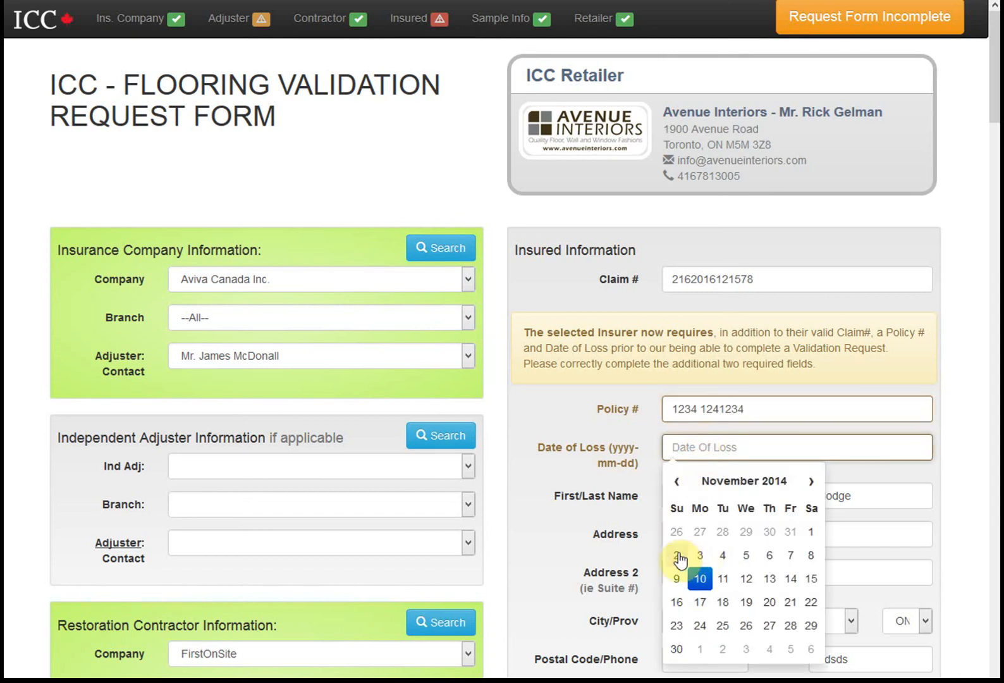
left_click(677, 555)
left_click(737, 498)
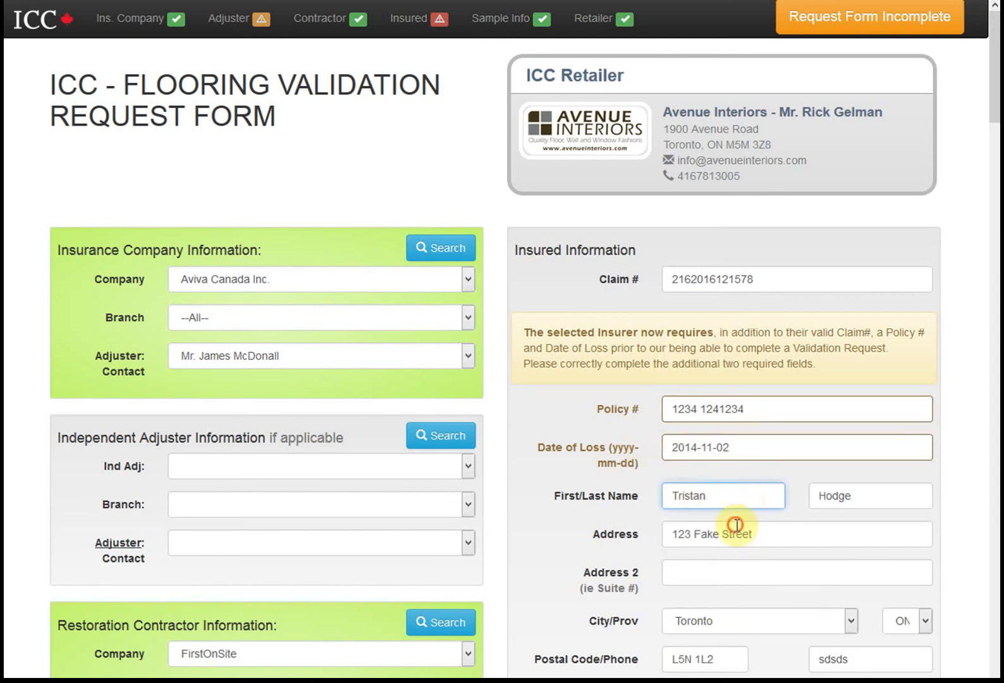
Replace the policy number with a newly typed number
left_click(736, 502)
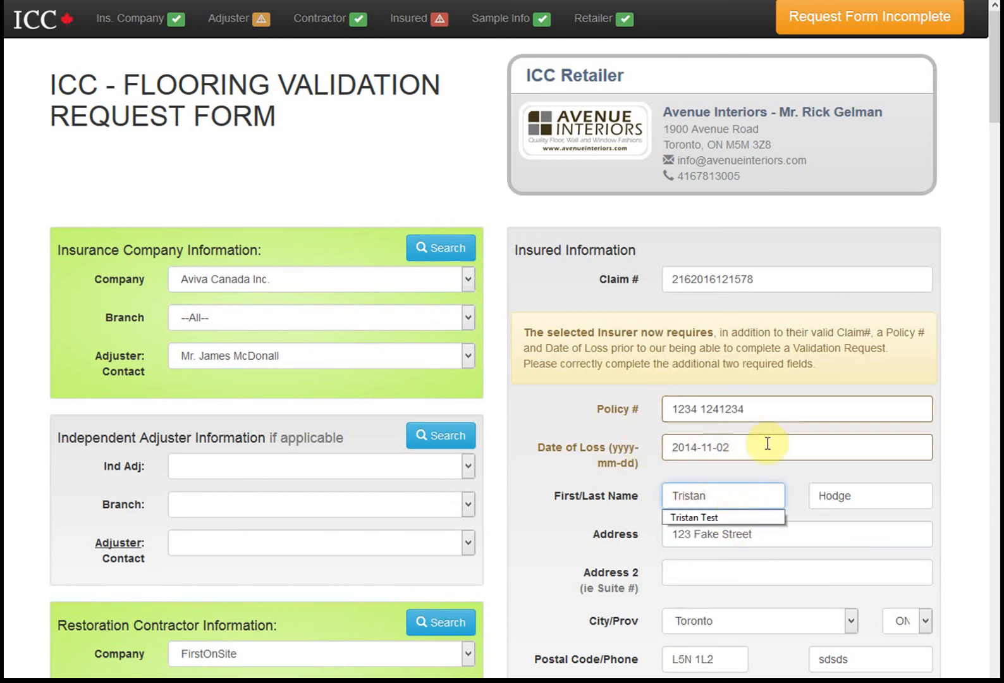
left_click(765, 424)
left_click_drag(724, 407, 639, 410)
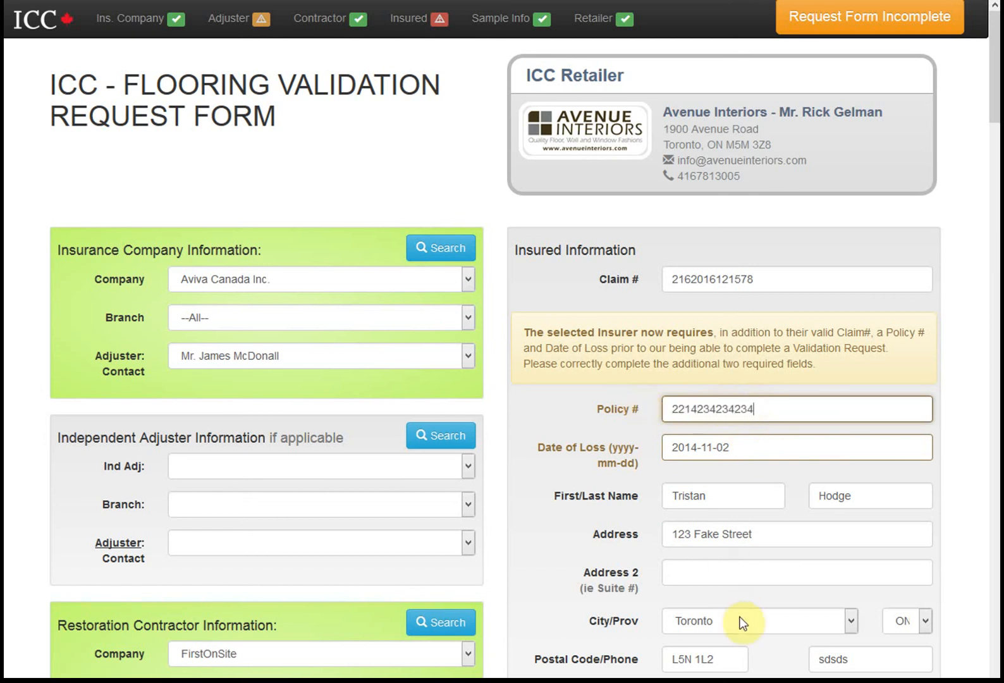
left_click(752, 572)
Remove the extra 't' from the end of the insured's street address
left_click(760, 531)
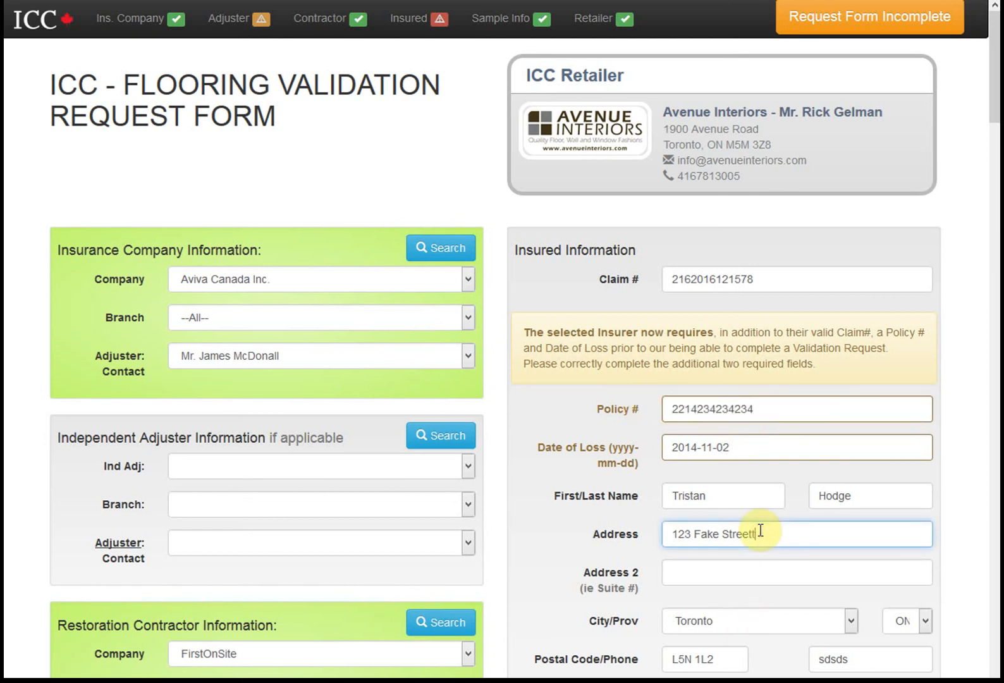
key("BackSpace")
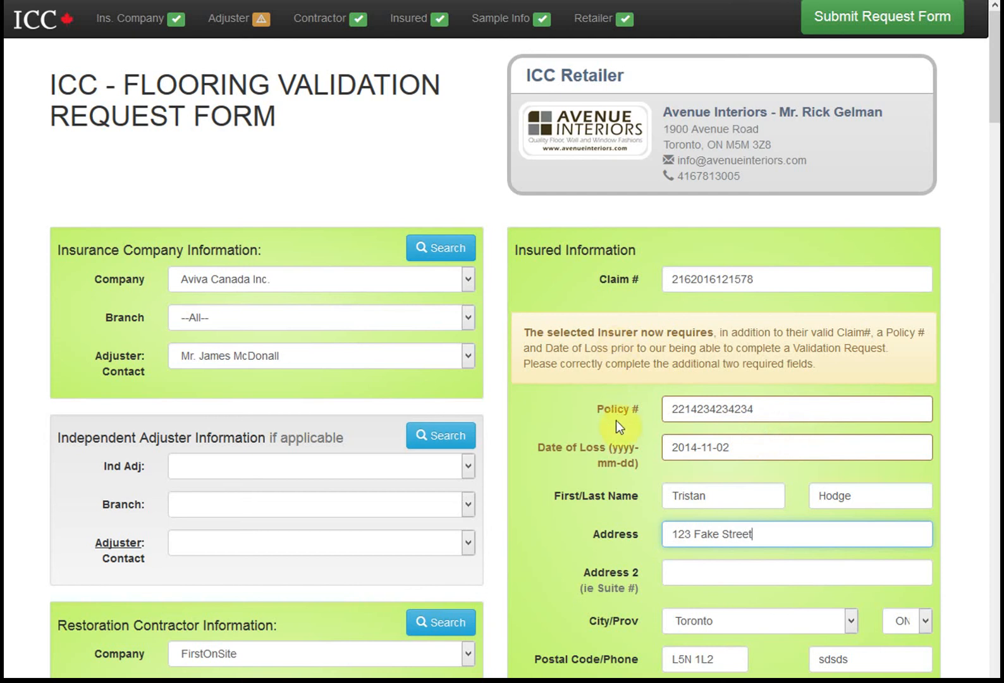
left_click(662, 364)
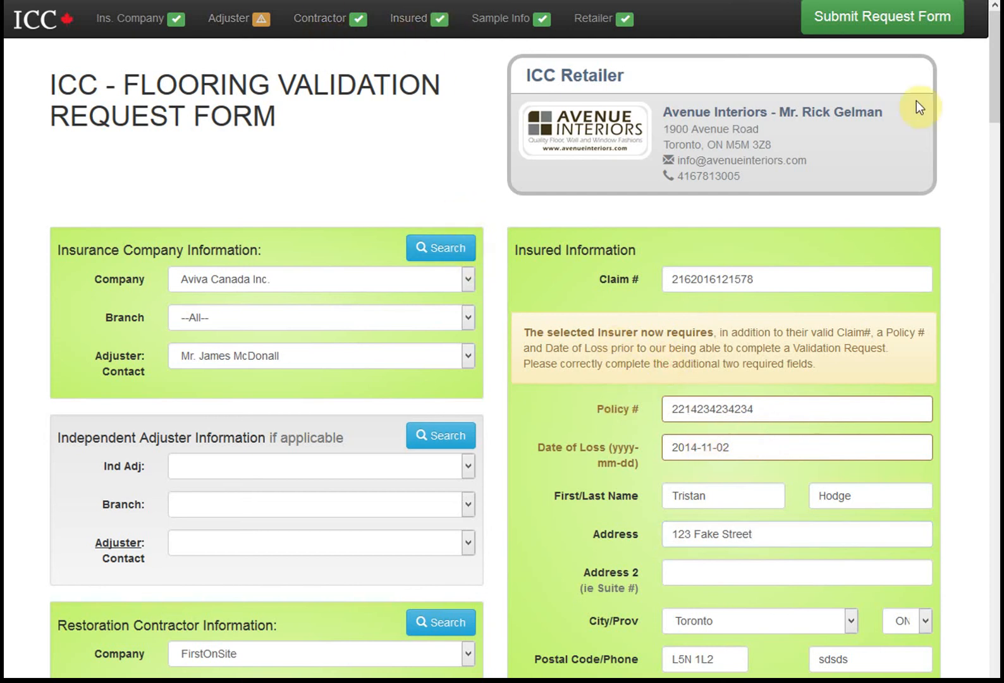
scroll(466, 580, "down", 5)
scroll(468, 569, "up", 5)
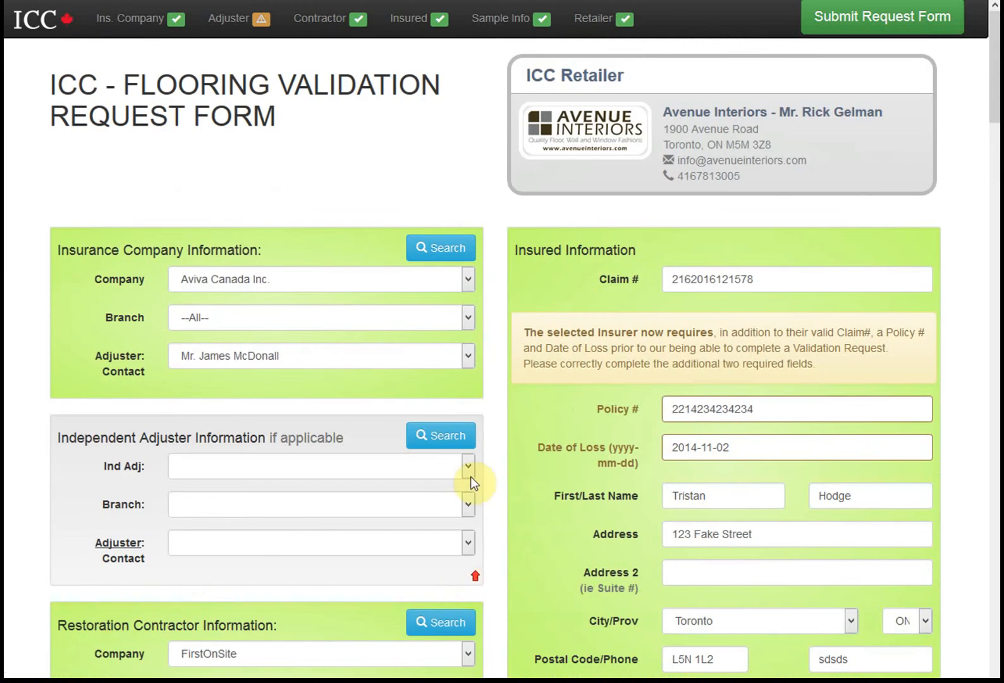